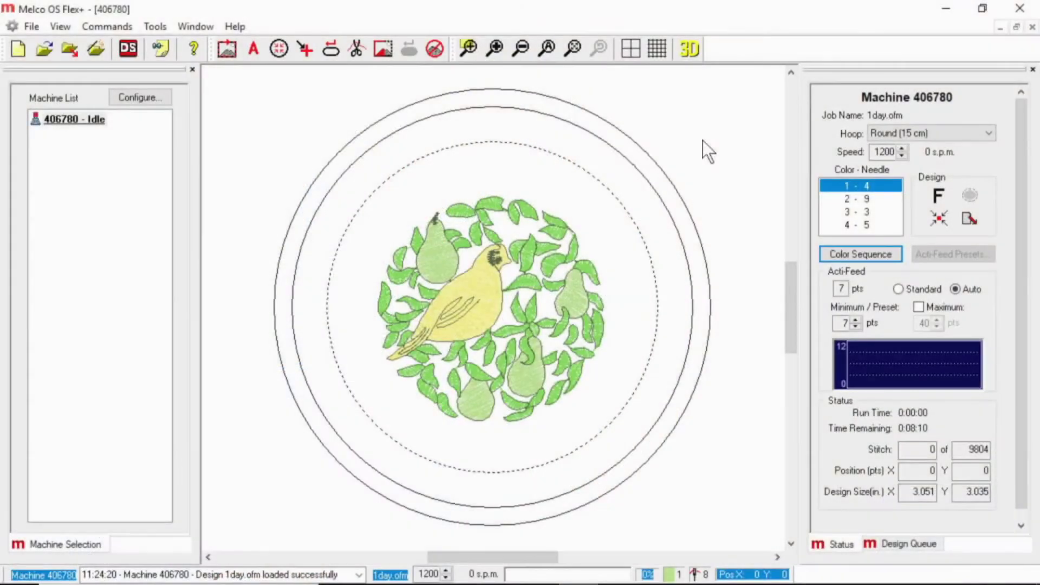
Open needle 1's Color Properties, keep the Madeira Poly Neon chart, and browse its thread colours
click(845, 255)
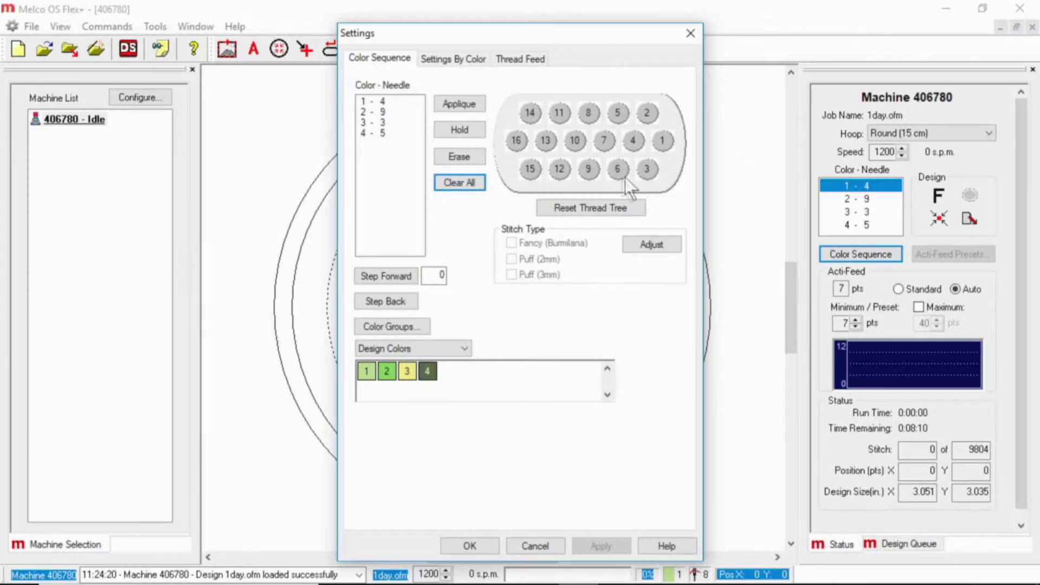
click(663, 142)
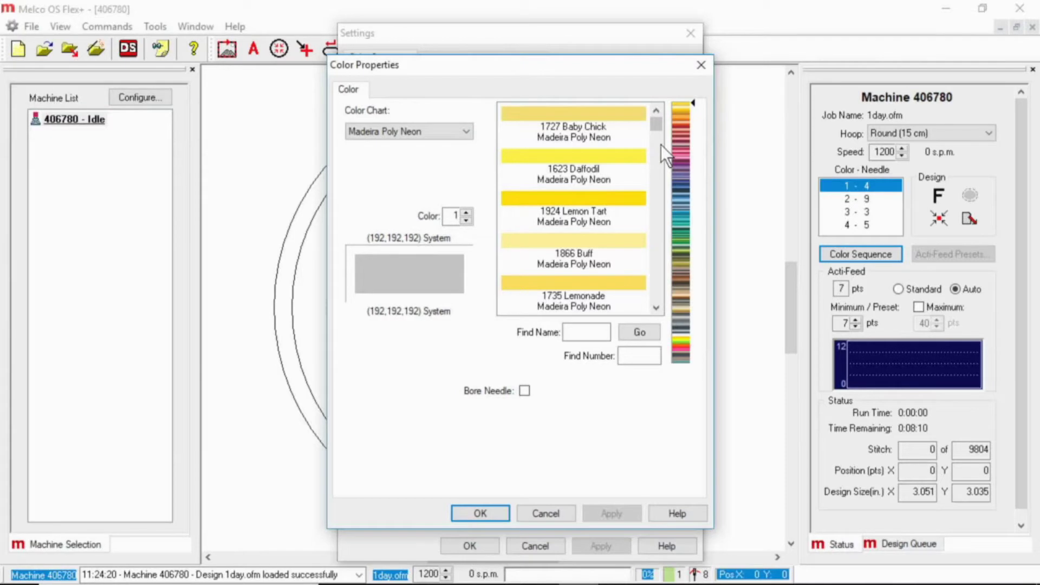
click(463, 126)
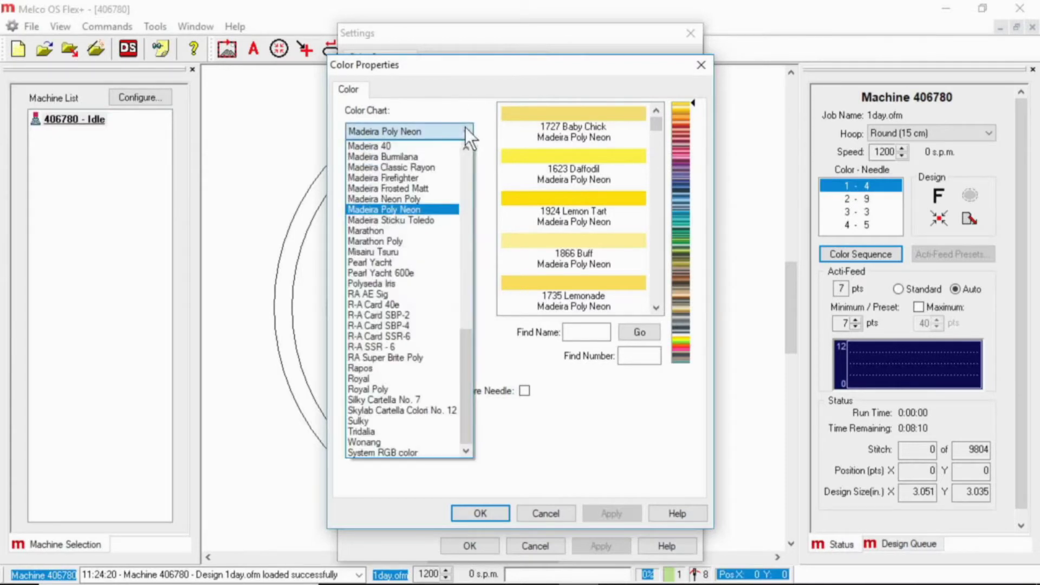
click(465, 128)
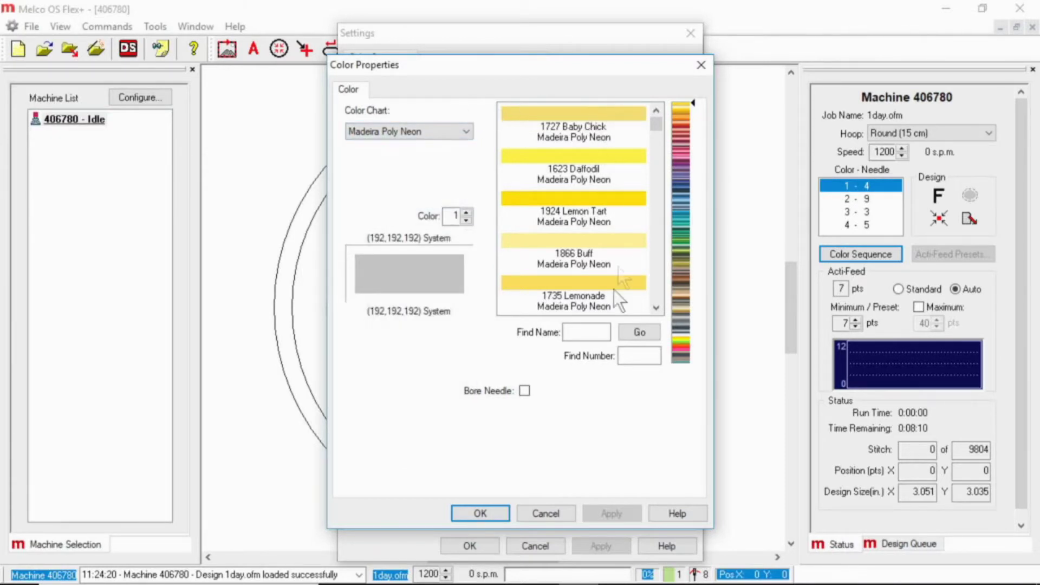
mouse_move(695, 121)
mouse_down()
mouse_move(694, 232)
mouse_move(693, 99)
mouse_up()
drag(547, 71, 806, 38)
Search the thread chart for the name 'apple' and the thread number 1819
click(848, 297)
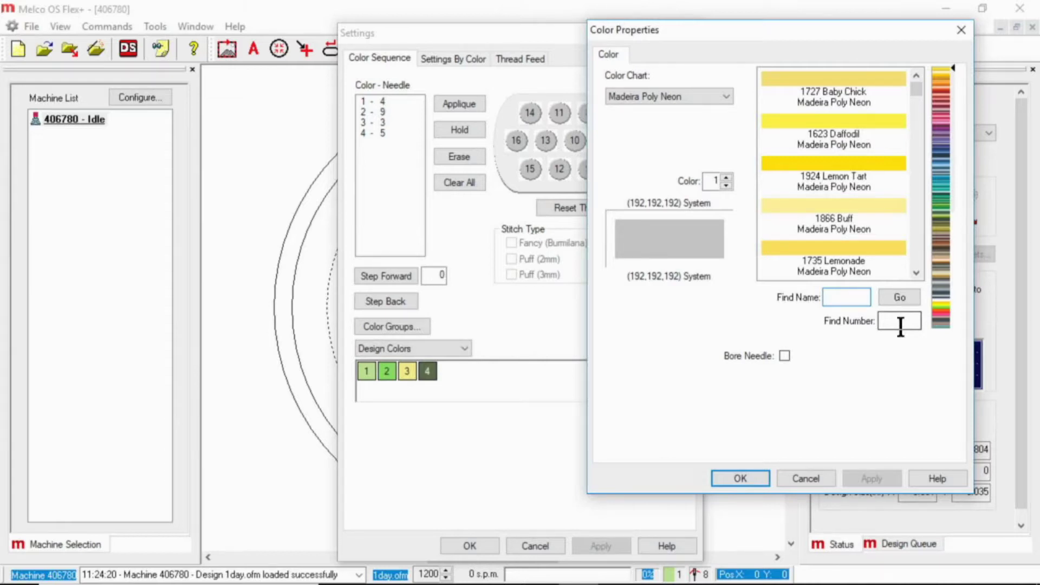
text(apple)
click(902, 300)
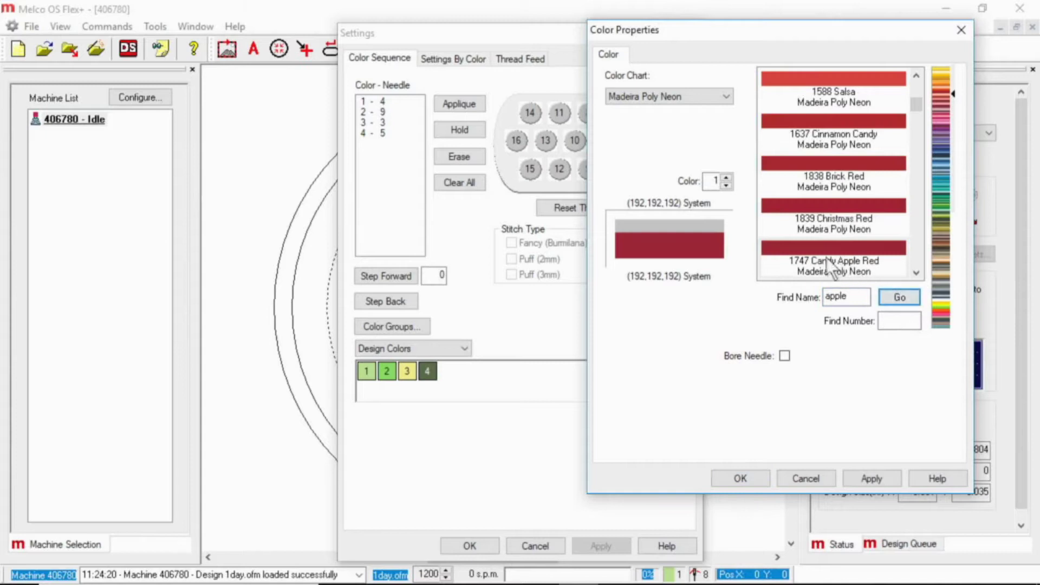
click(889, 322)
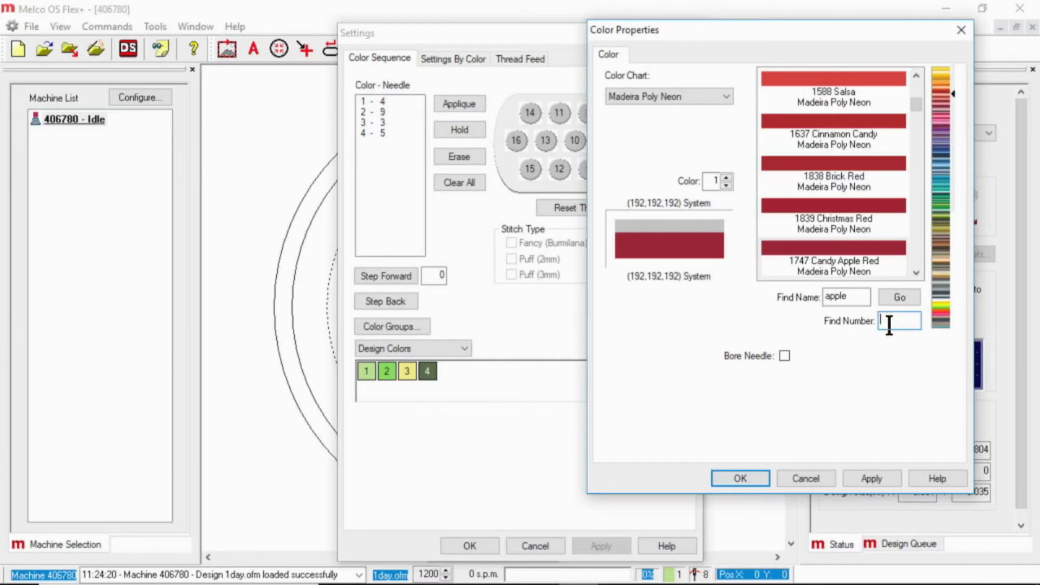
text(1819)
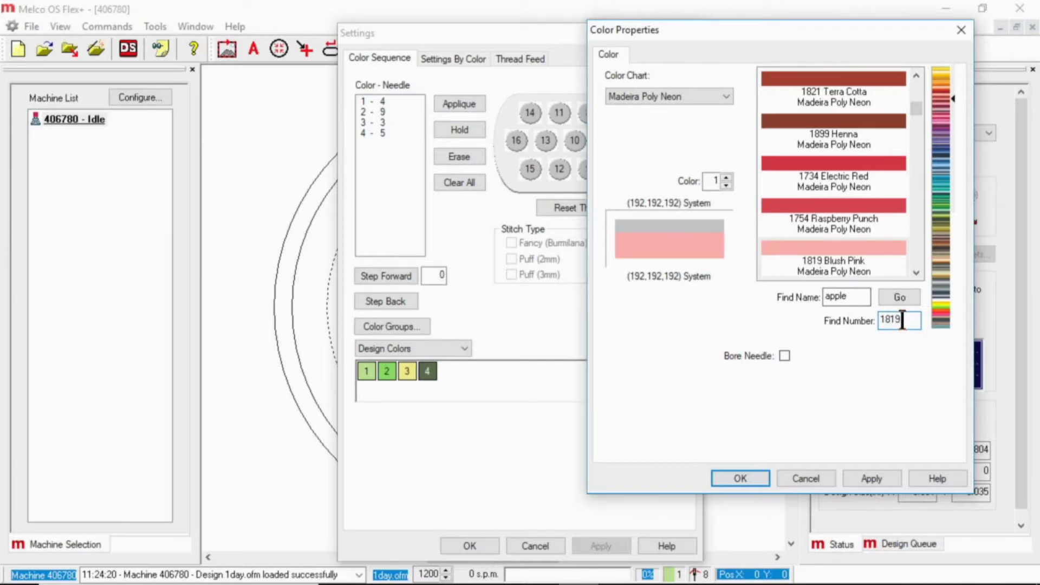
Find thread 1773 Autumn Gold and apply it to needle 1
drag(902, 320, 875, 320)
text(17)
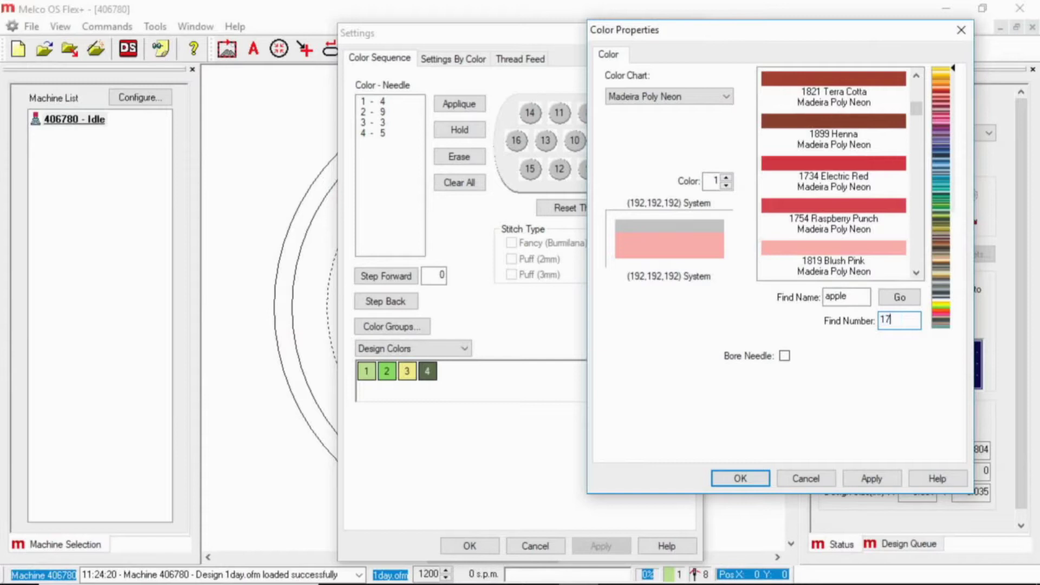
text(73)
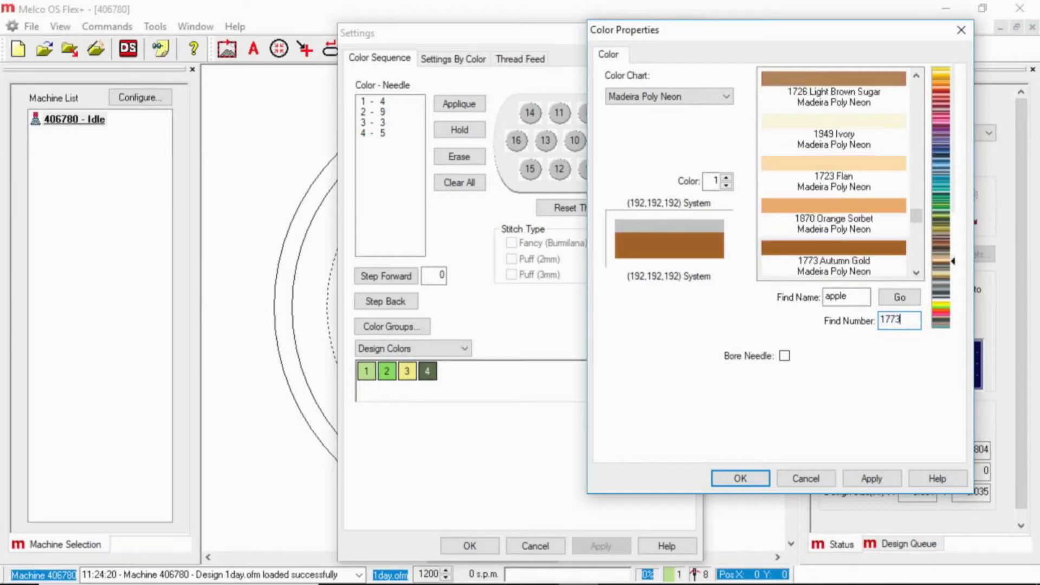
click(835, 251)
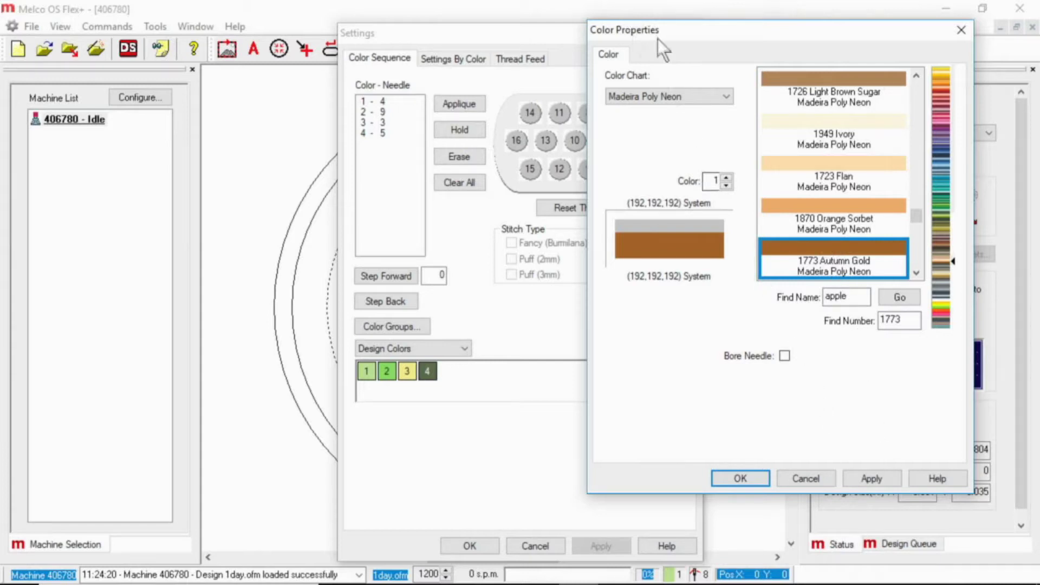
click(872, 479)
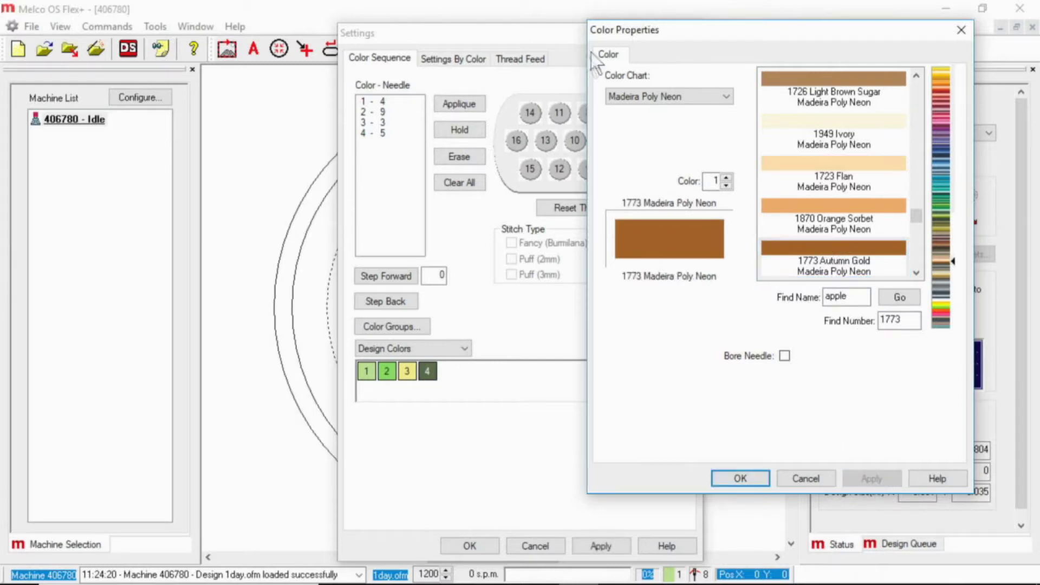
drag(671, 33, 772, 39)
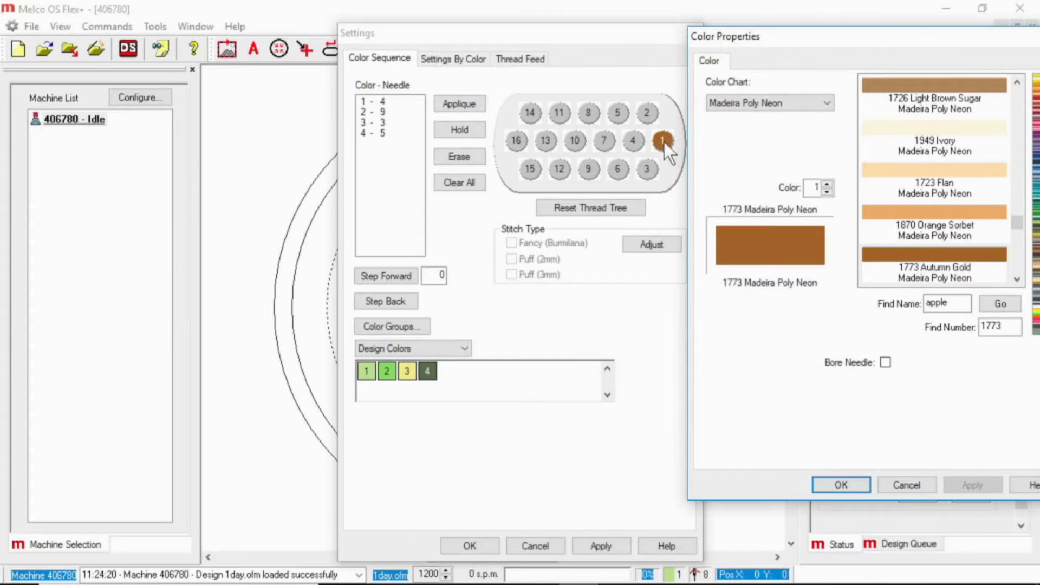
Look up thread number 1945 Sienna and apply it to needle 2
click(827, 184)
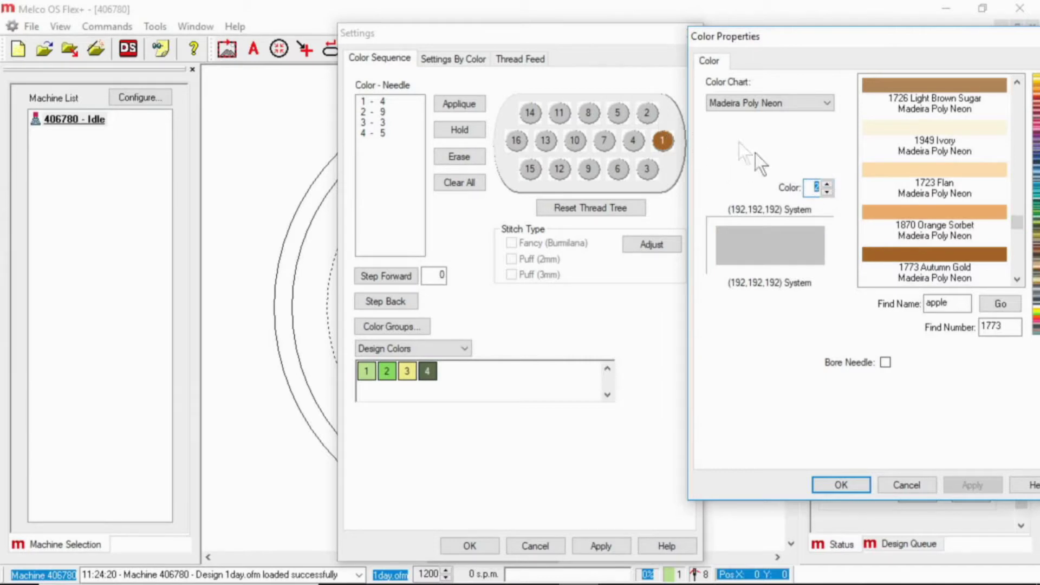
double_click(1001, 325)
text(1945)
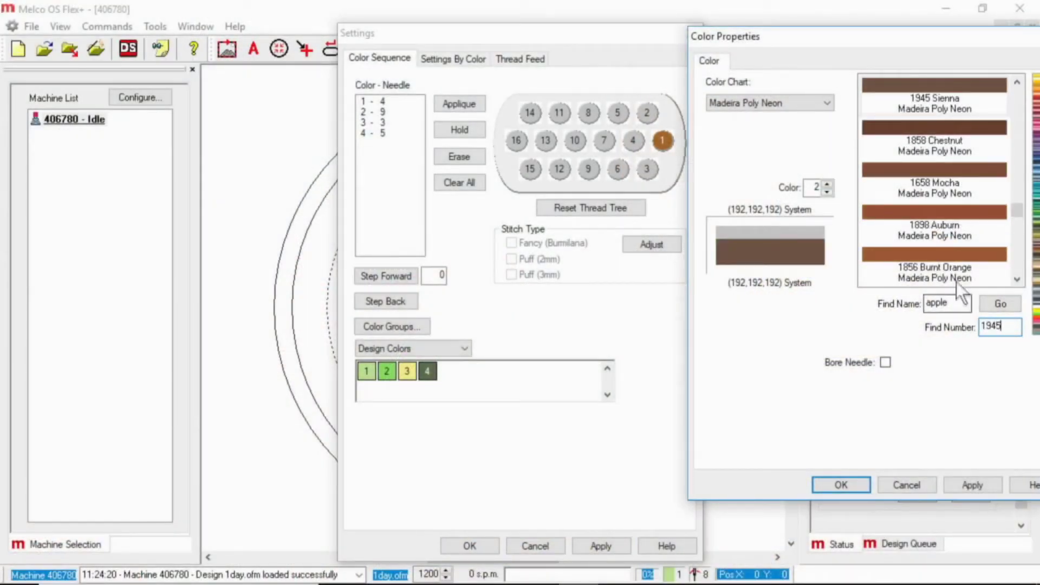
click(994, 487)
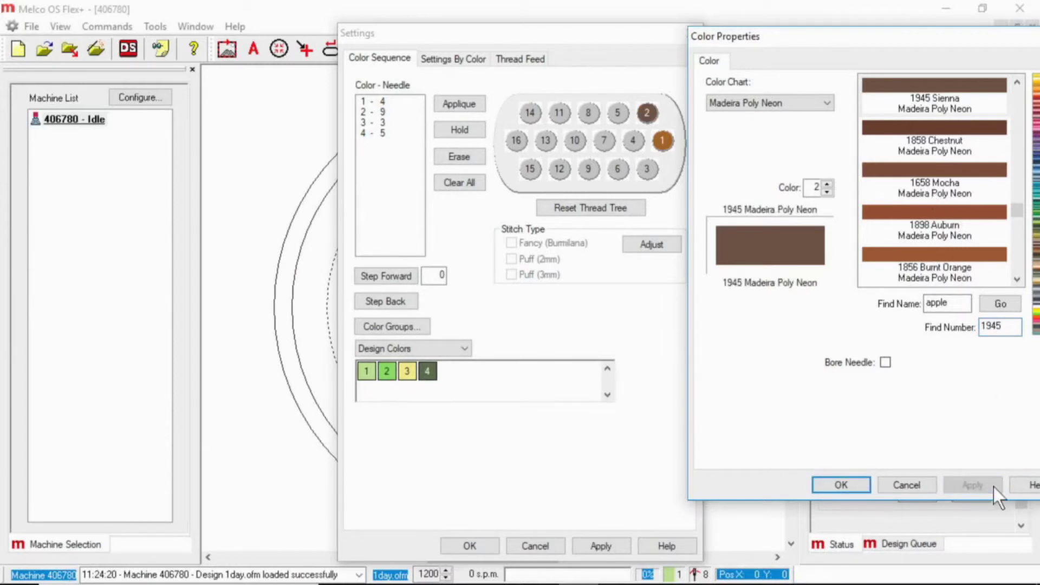
drag(1009, 327, 974, 320)
click(828, 187)
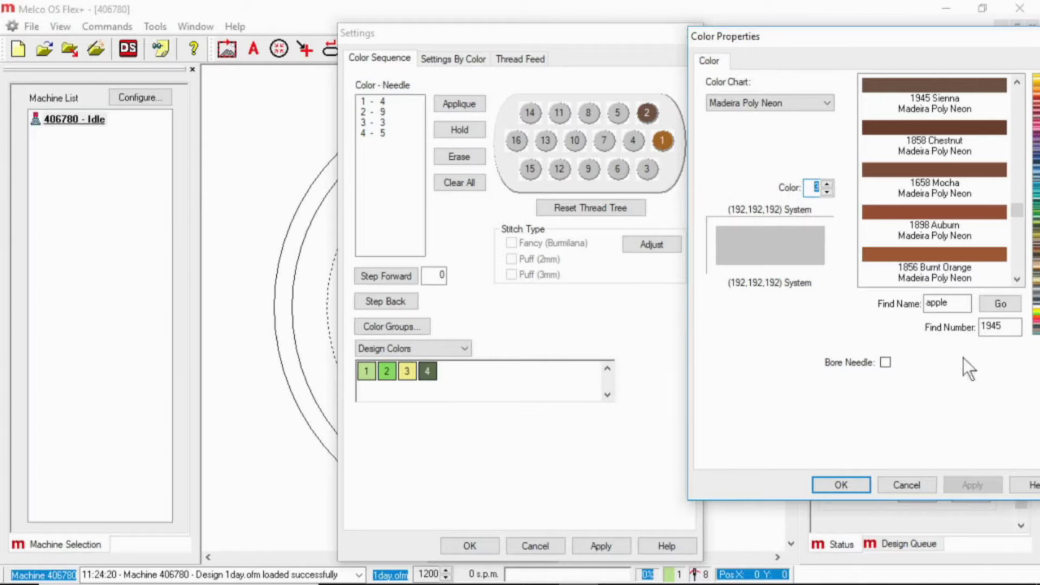
Assign thread 1971 Saffron to needle 3 and 1567 Pickled Beet to needle 4
drag(1010, 327, 973, 320)
text(1971)
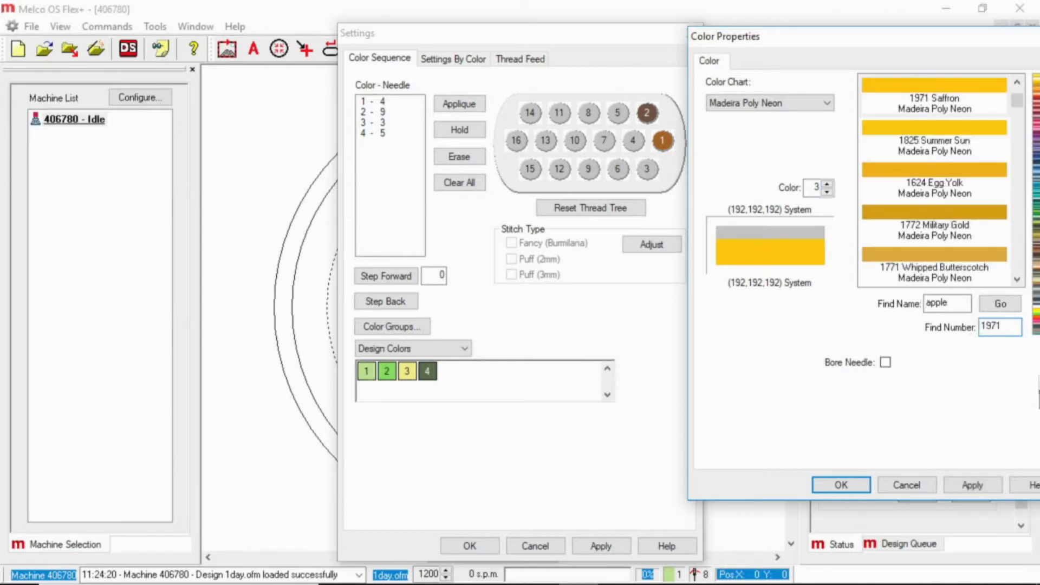
click(987, 482)
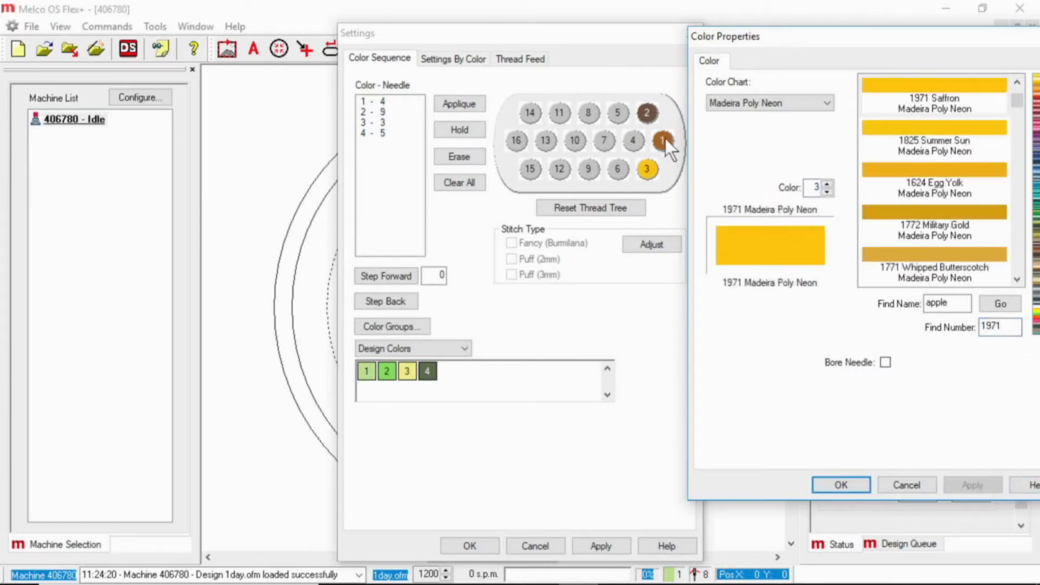
click(827, 184)
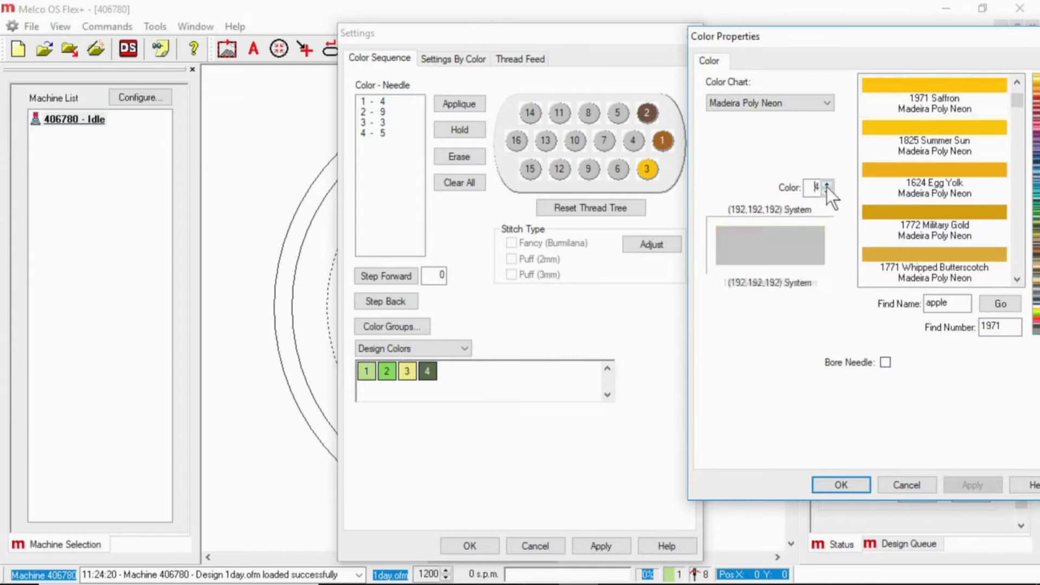
drag(1008, 329, 974, 318)
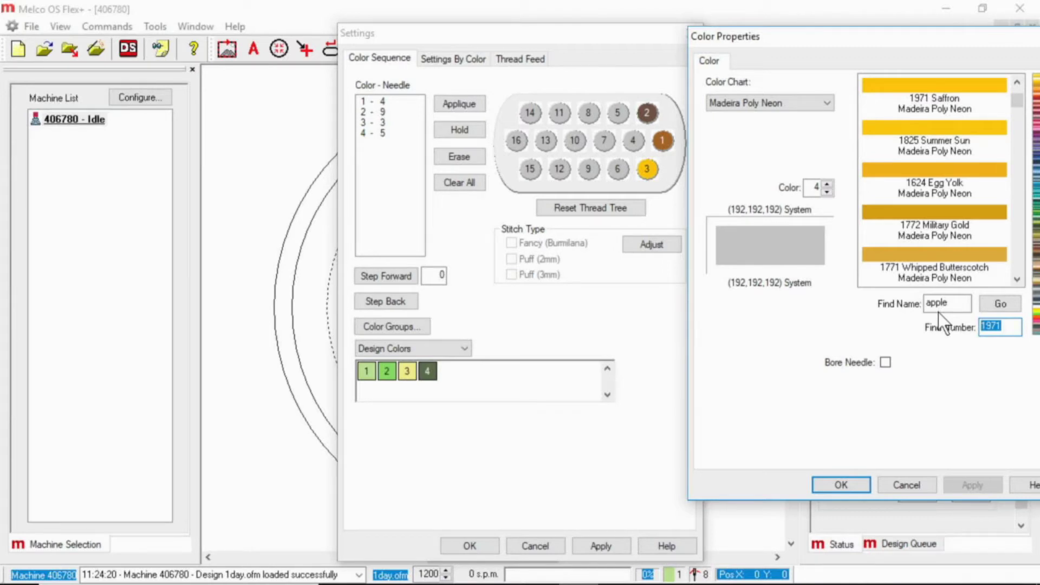
text(1567)
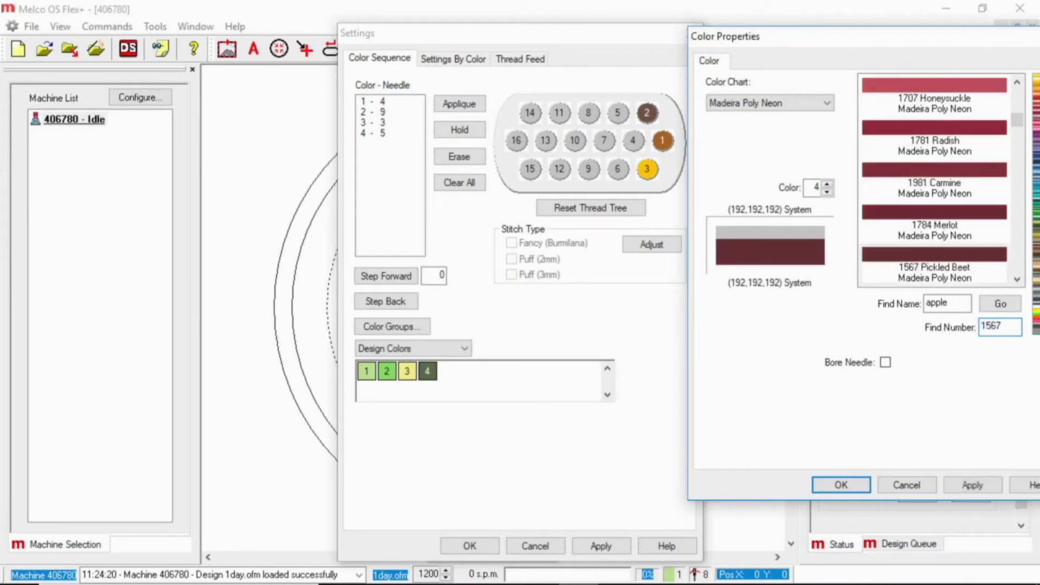
click(978, 486)
click(854, 486)
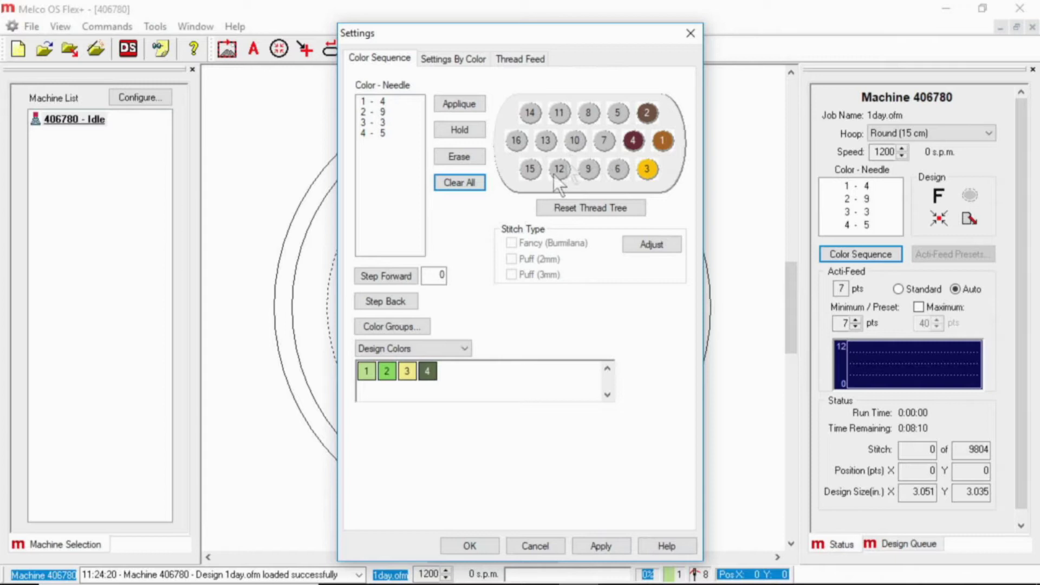
drag(454, 35, 674, 34)
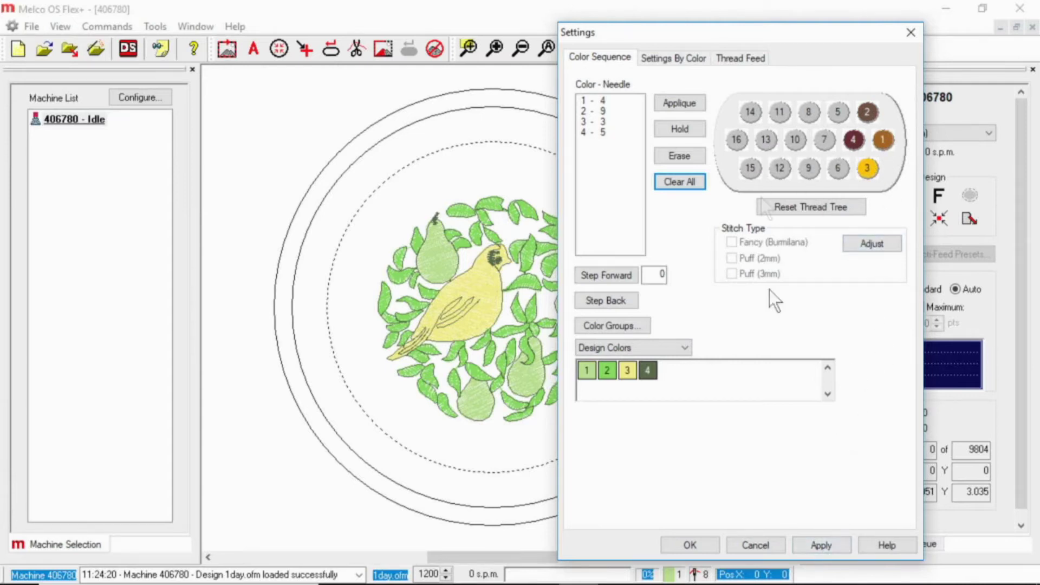
Apply the new needle colours, then turn off Use Colors From Design in Tools > Settings
click(827, 549)
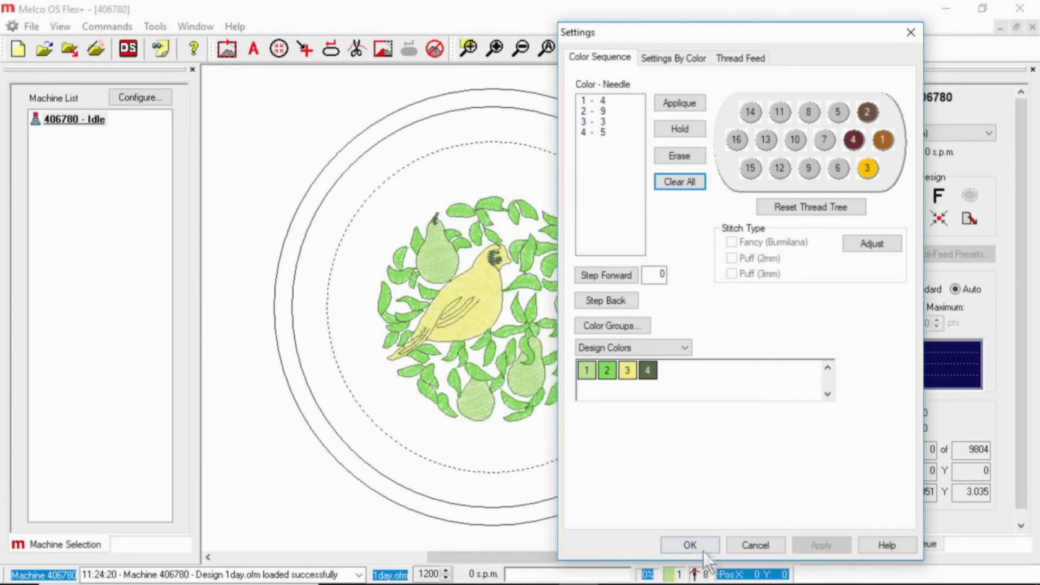
click(664, 539)
click(154, 26)
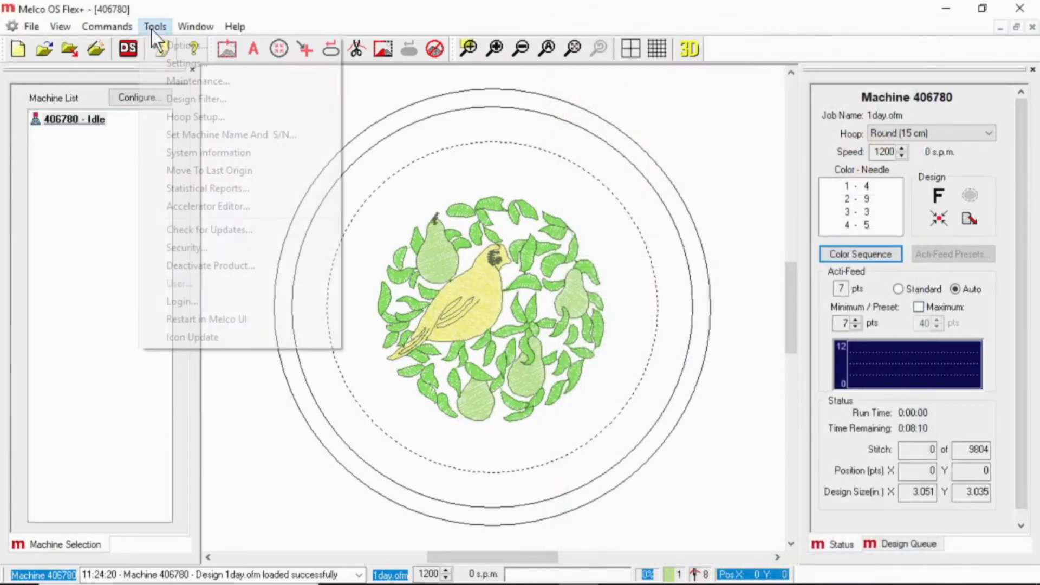
click(162, 64)
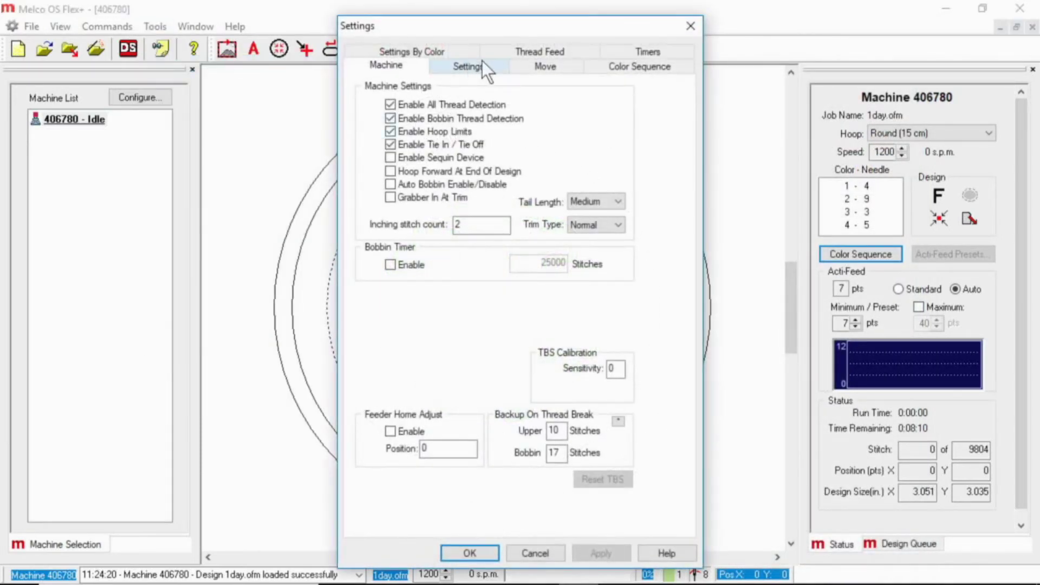
click(479, 67)
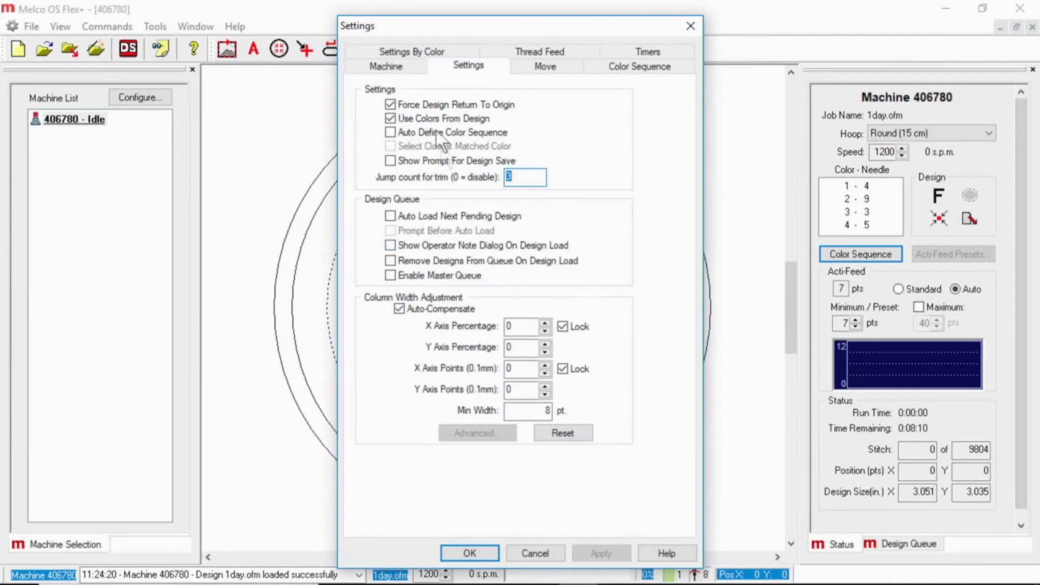
click(390, 118)
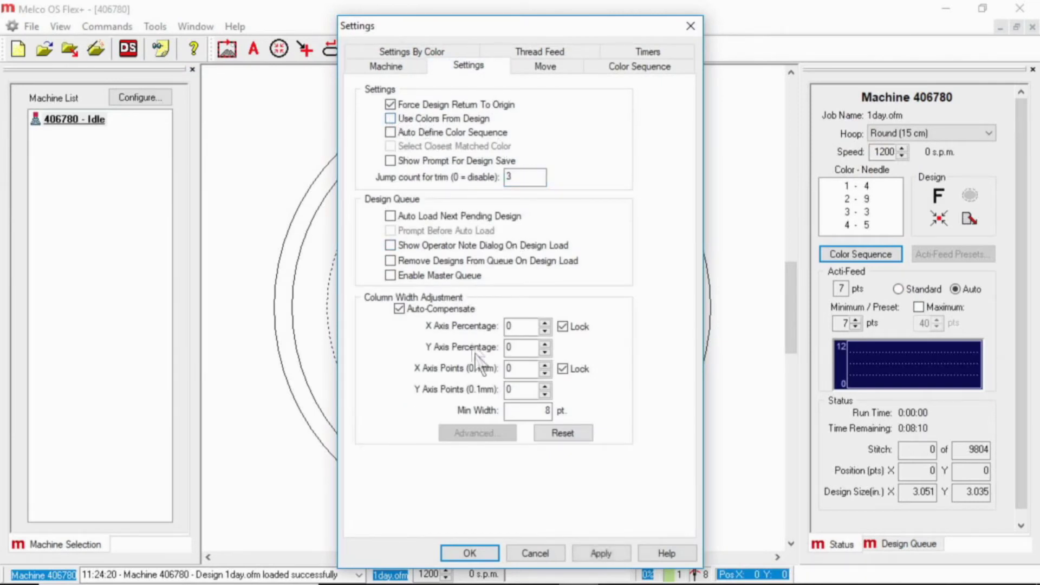
click(619, 554)
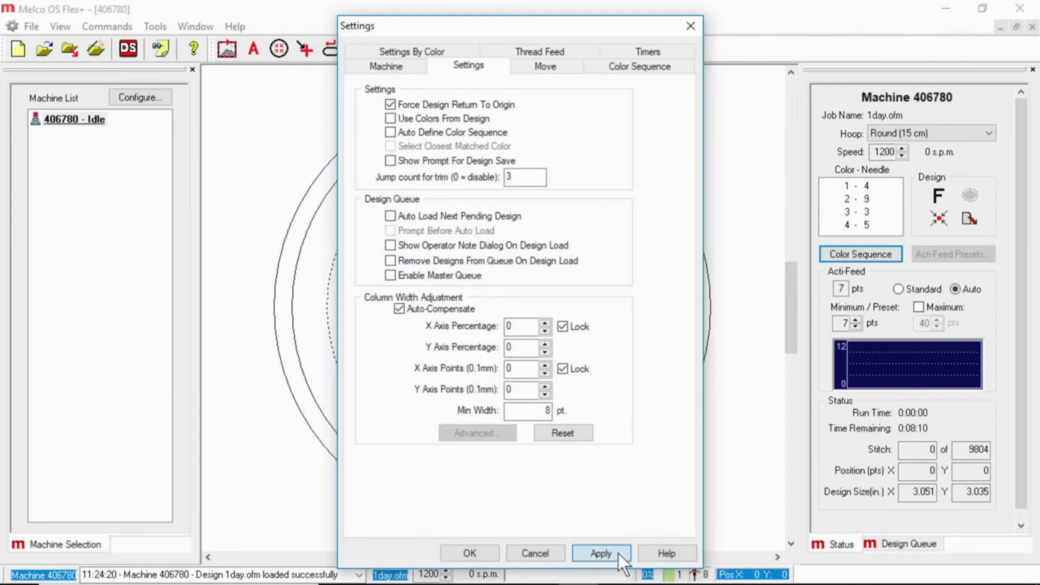
click(485, 552)
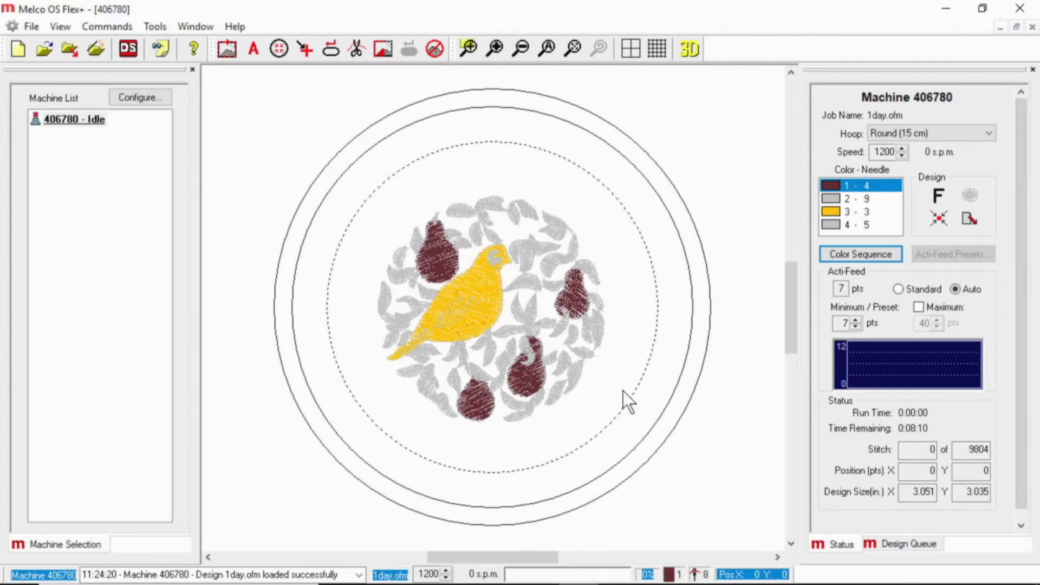
Change needle 4's thread to 1748 Margarita Lime and confirm it
click(853, 255)
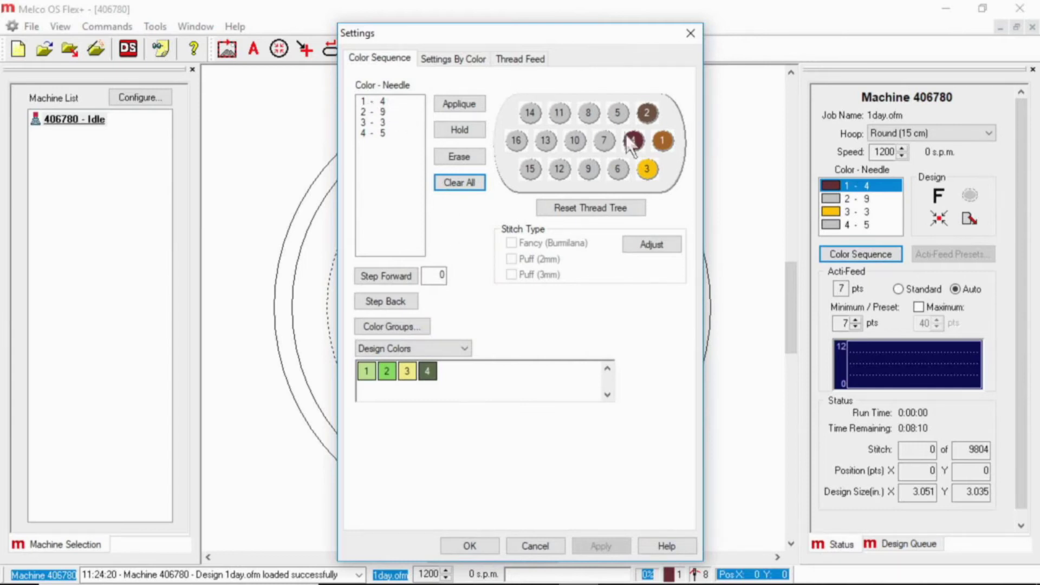
drag(497, 39, 764, 46)
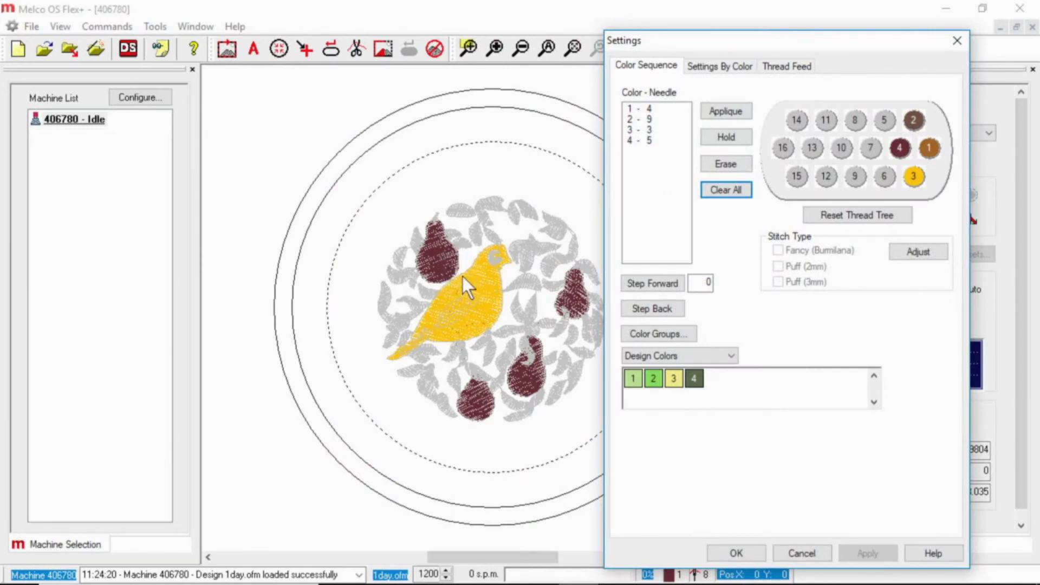
double_click(898, 148)
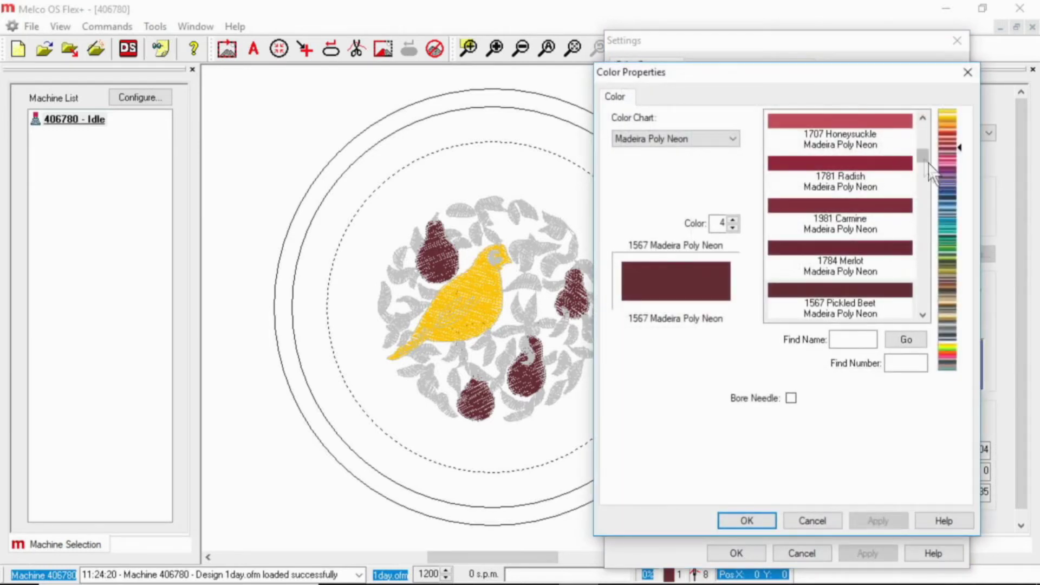
drag(928, 161, 928, 226)
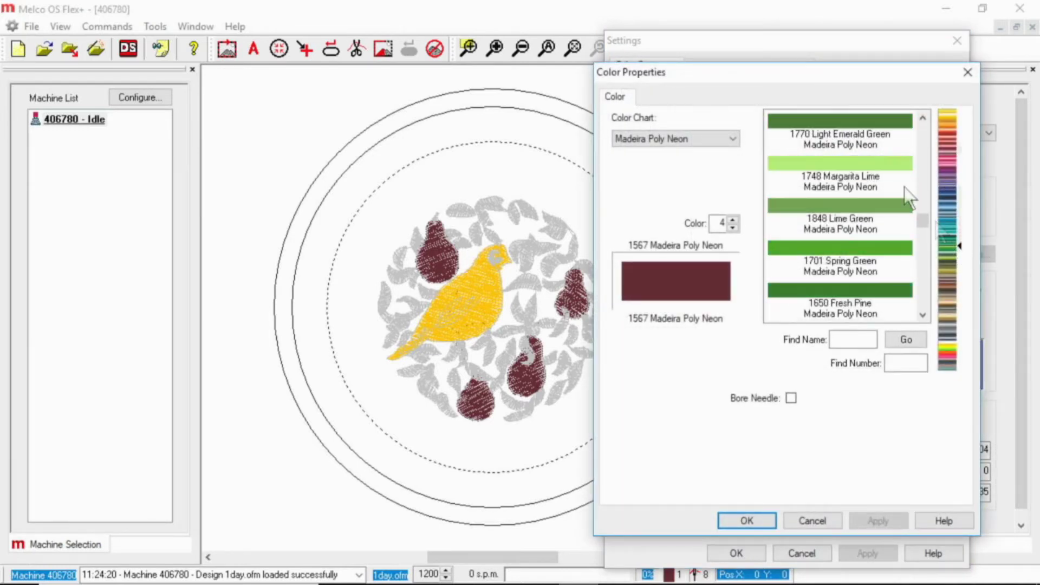
click(862, 172)
click(863, 517)
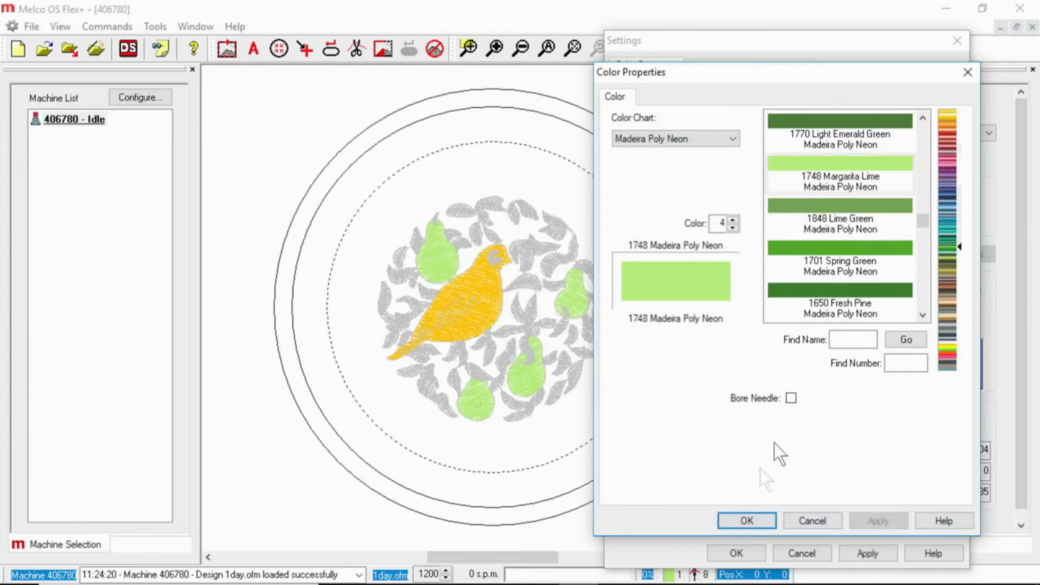
drag(729, 74, 564, 87)
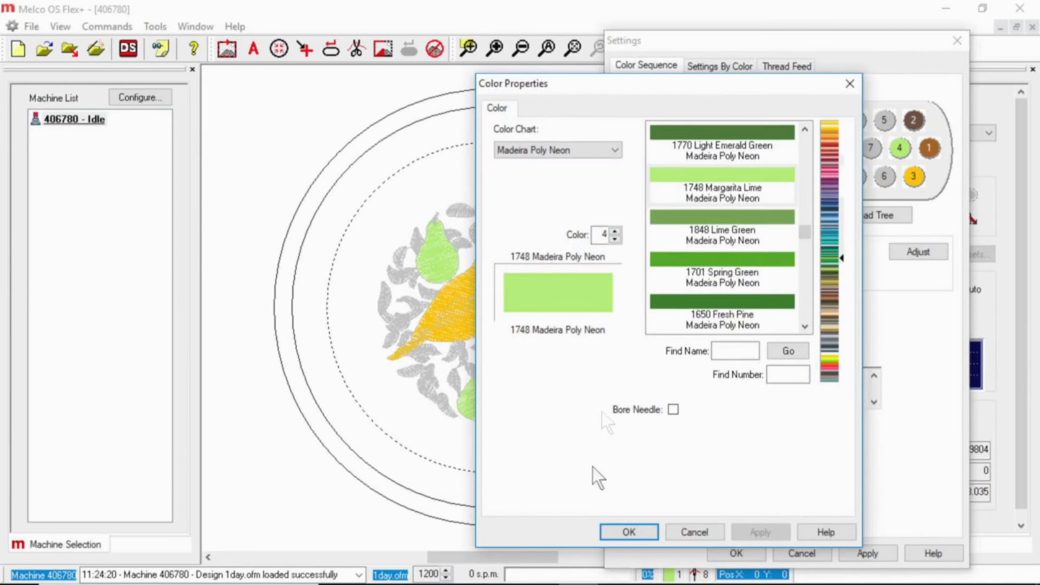
click(629, 532)
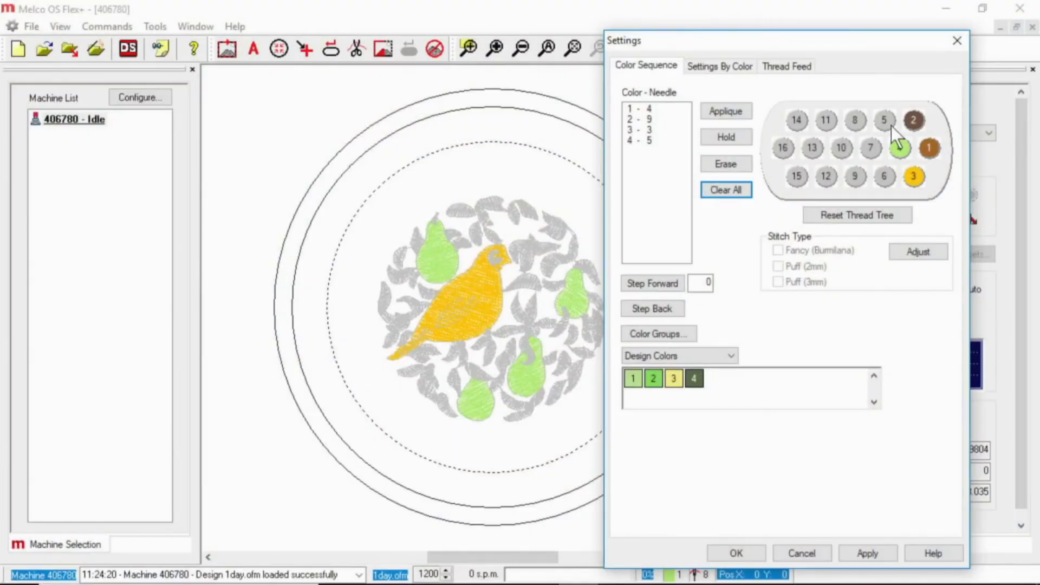
Look up thread number 1800 Emerald Black and apply it to needle 5
double_click(891, 124)
click(903, 363)
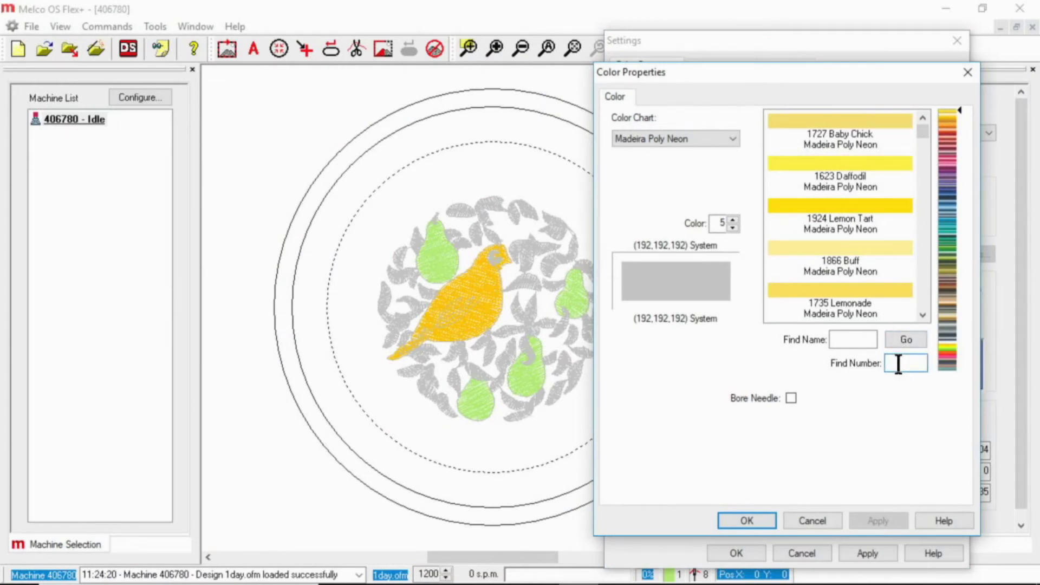
text(1800)
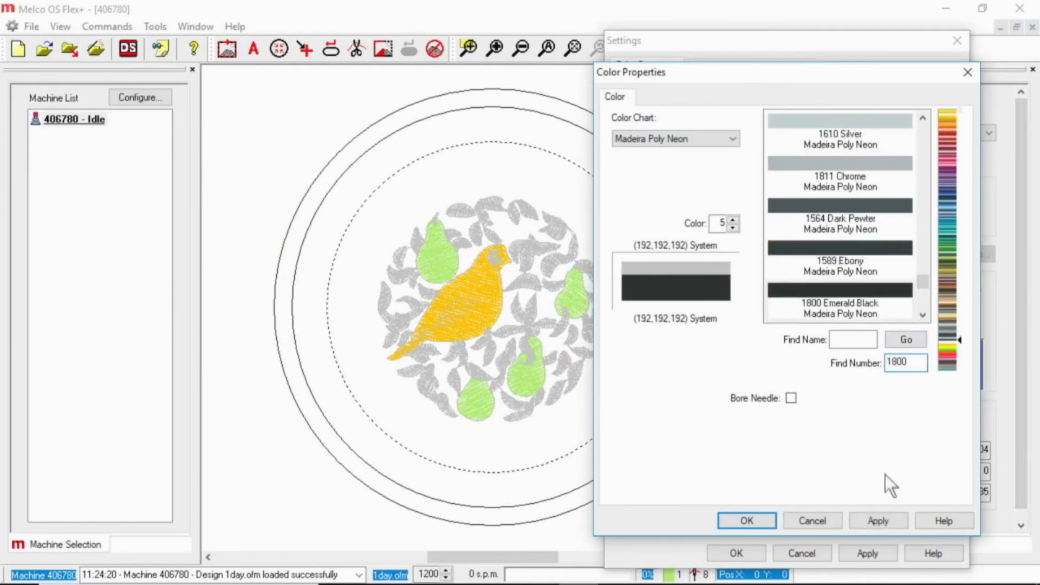
click(879, 521)
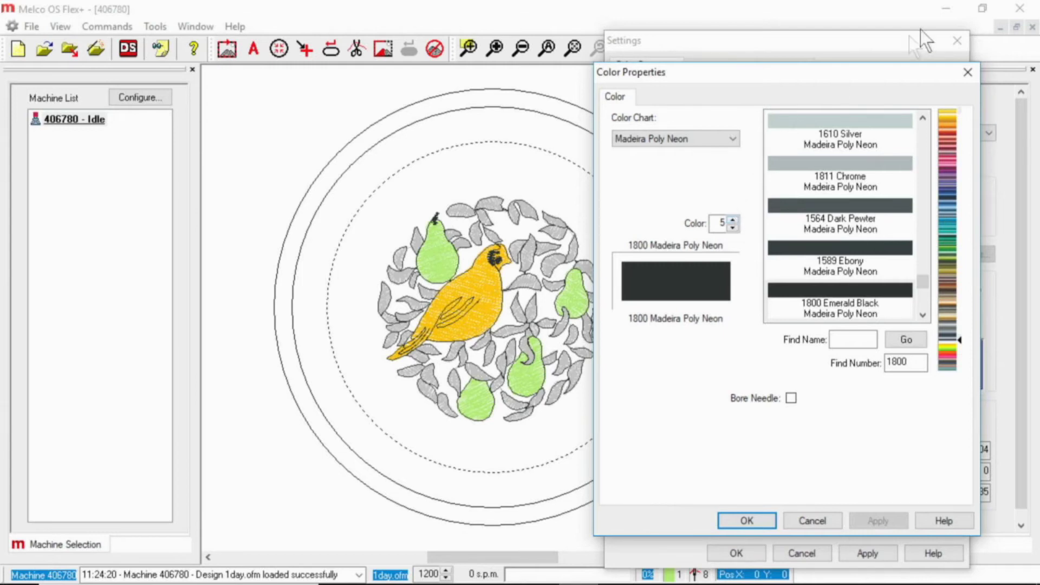
click(969, 72)
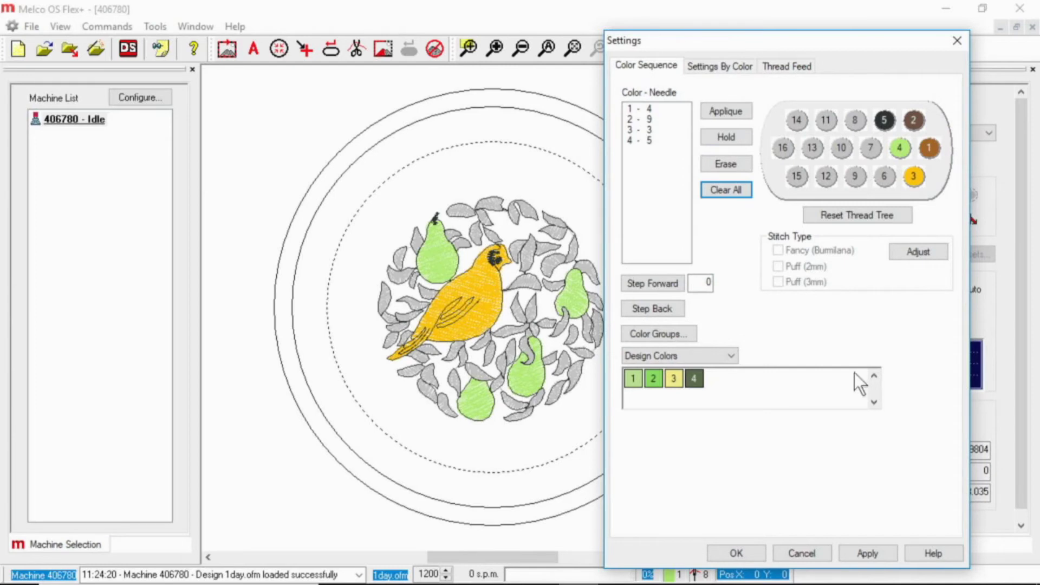
Set needle 4 back to thread number 1567 Pickled Beet and confirm
double_click(899, 148)
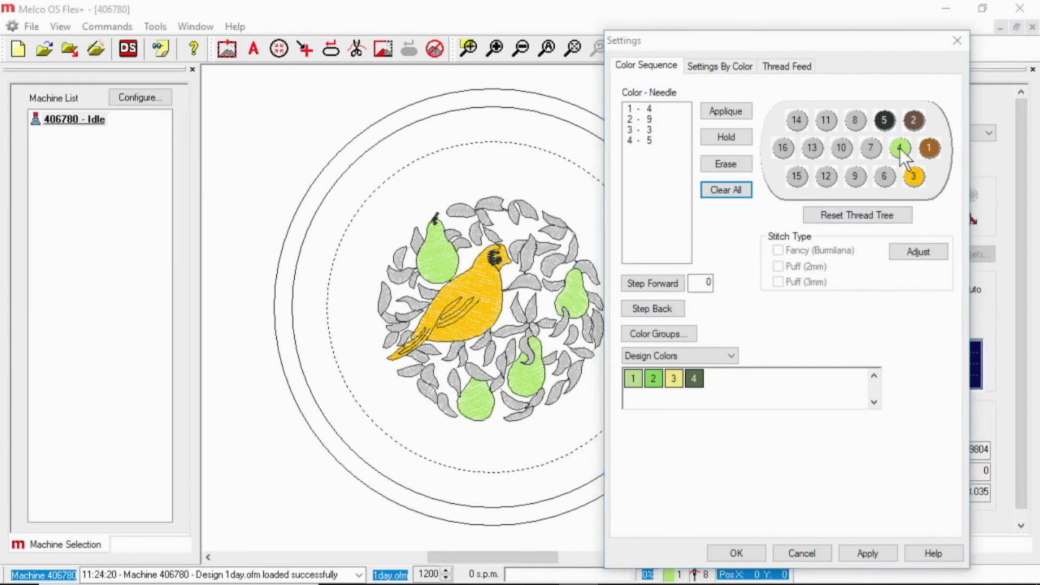
click(891, 363)
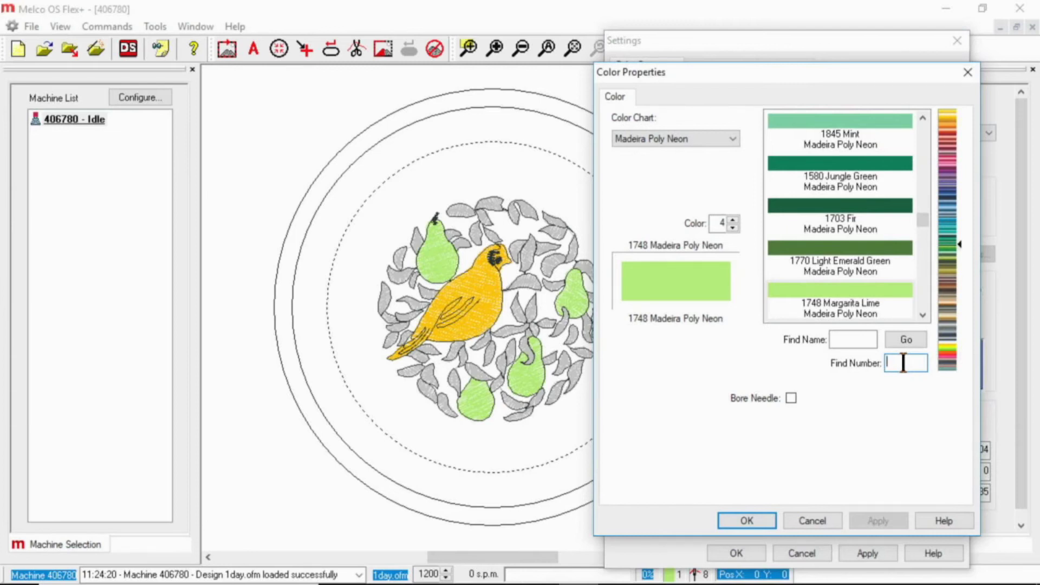
text(1567)
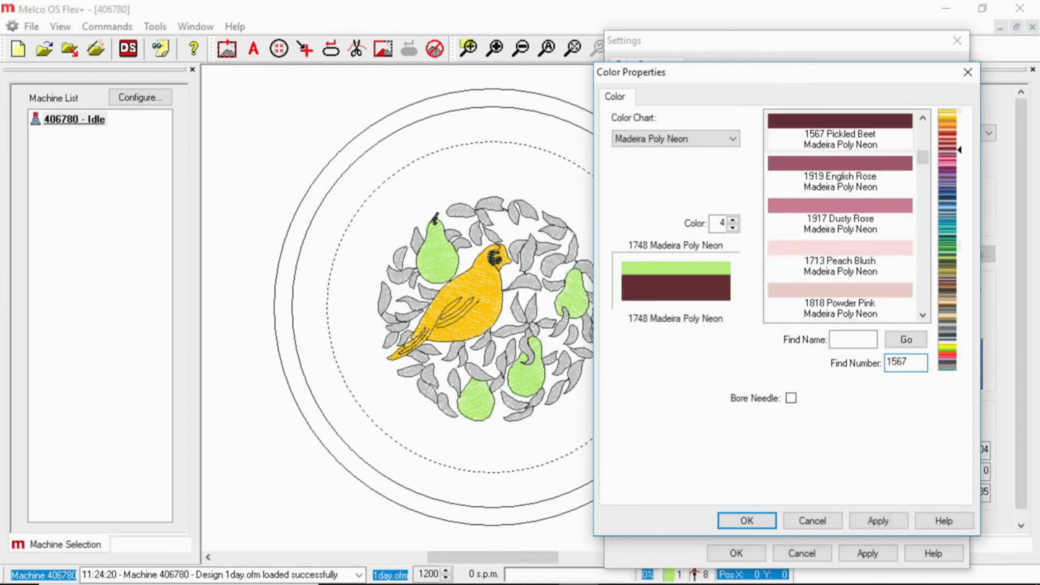
click(877, 521)
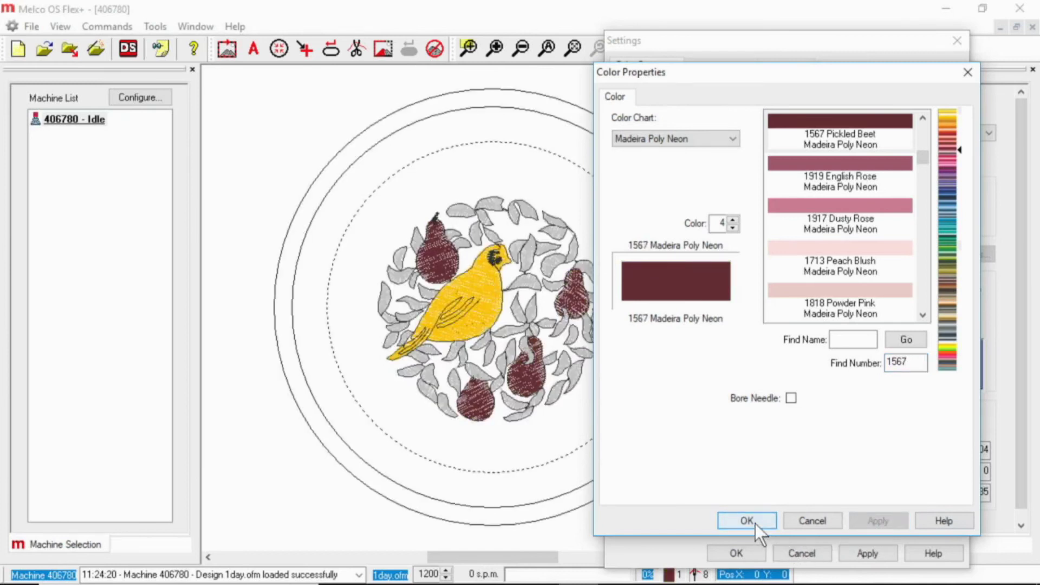
click(755, 523)
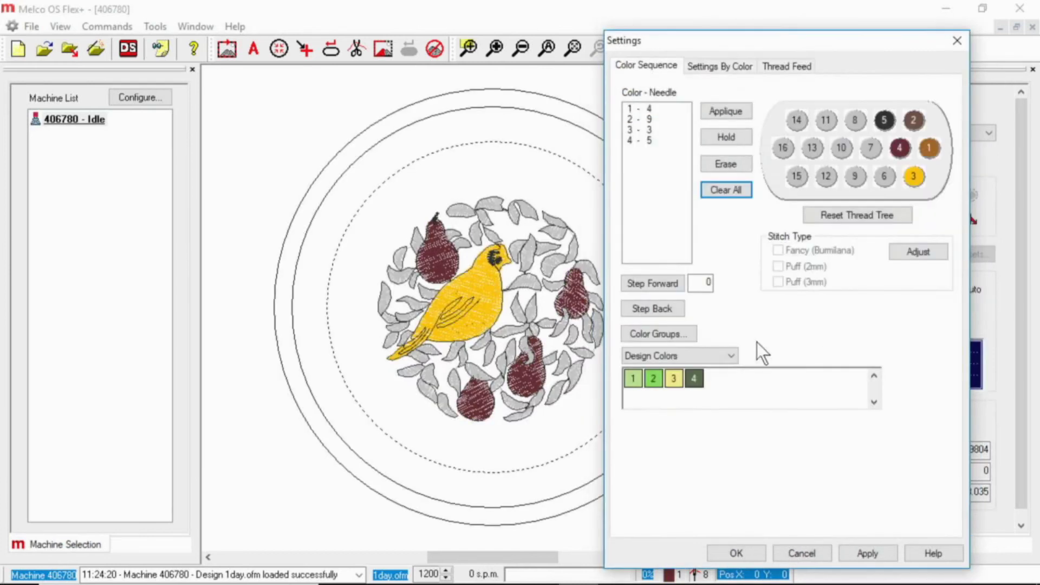
Give needle 16 thread number 1651 Celtic Green
double_click(781, 151)
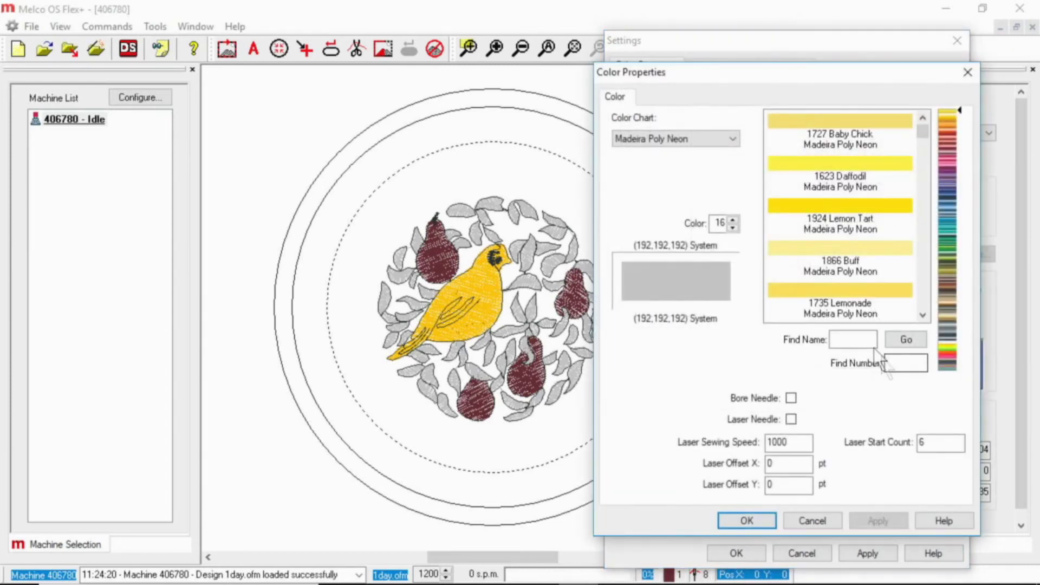
click(903, 365)
text(1651)
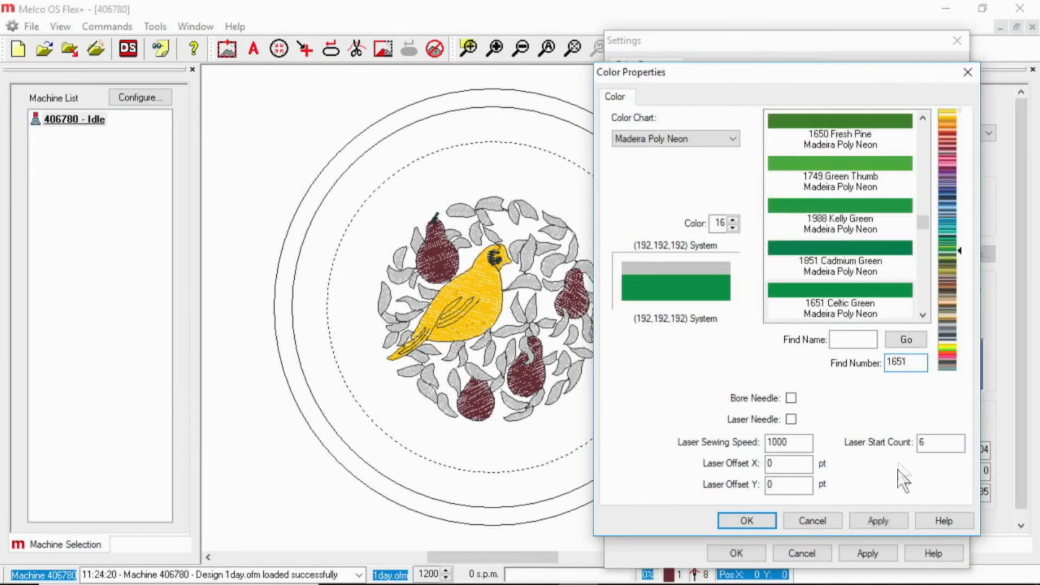
click(890, 518)
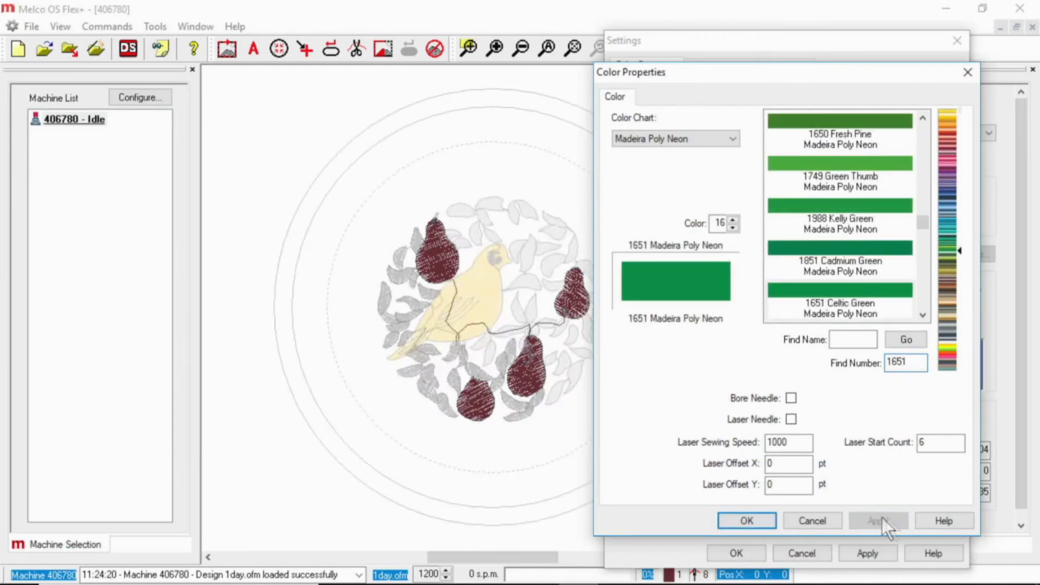
click(755, 521)
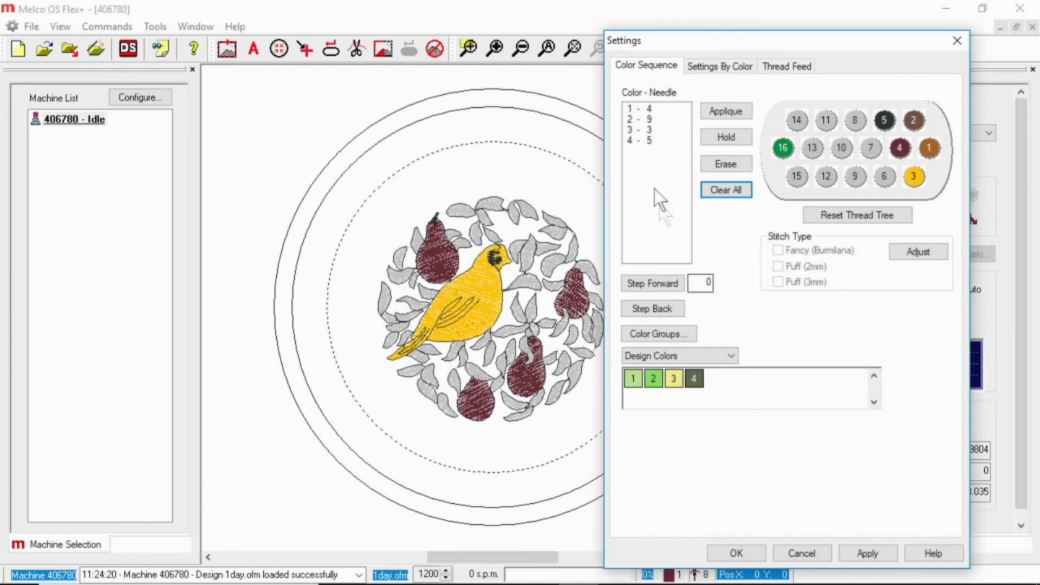
Reassign design colour 2 to needle 16 and confirm the sequence settings
click(649, 122)
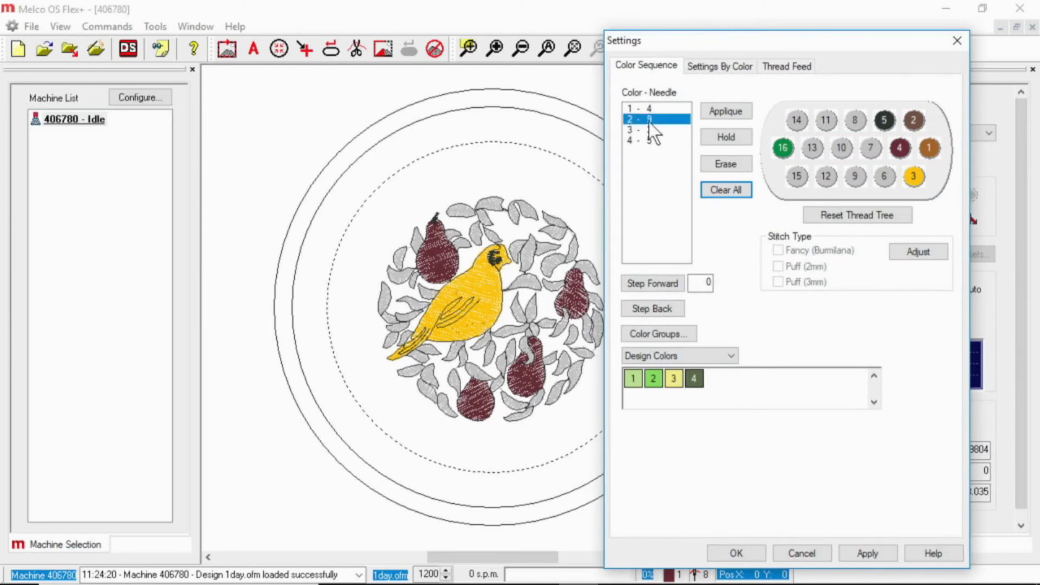
click(783, 149)
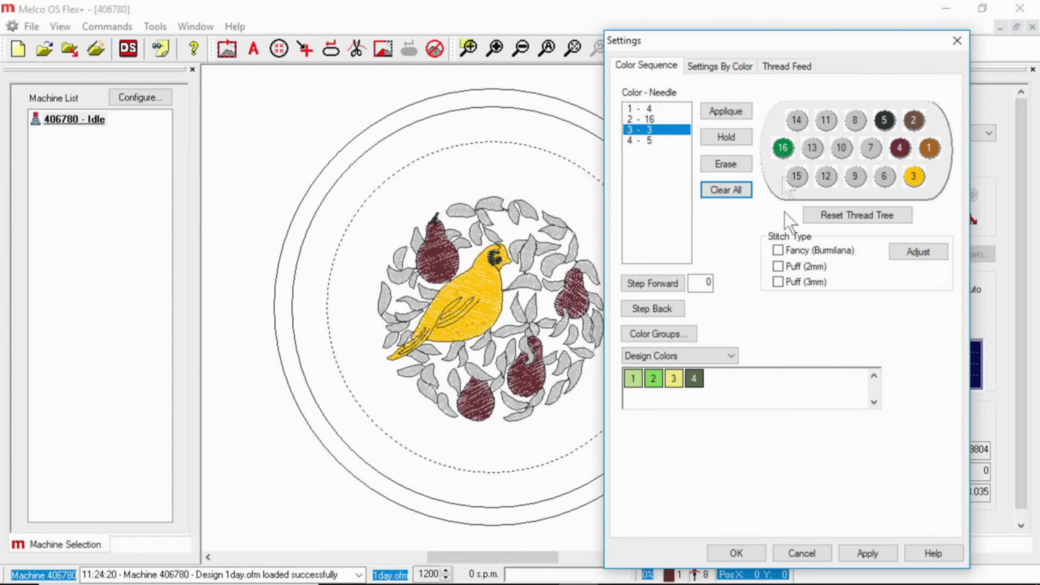
click(861, 552)
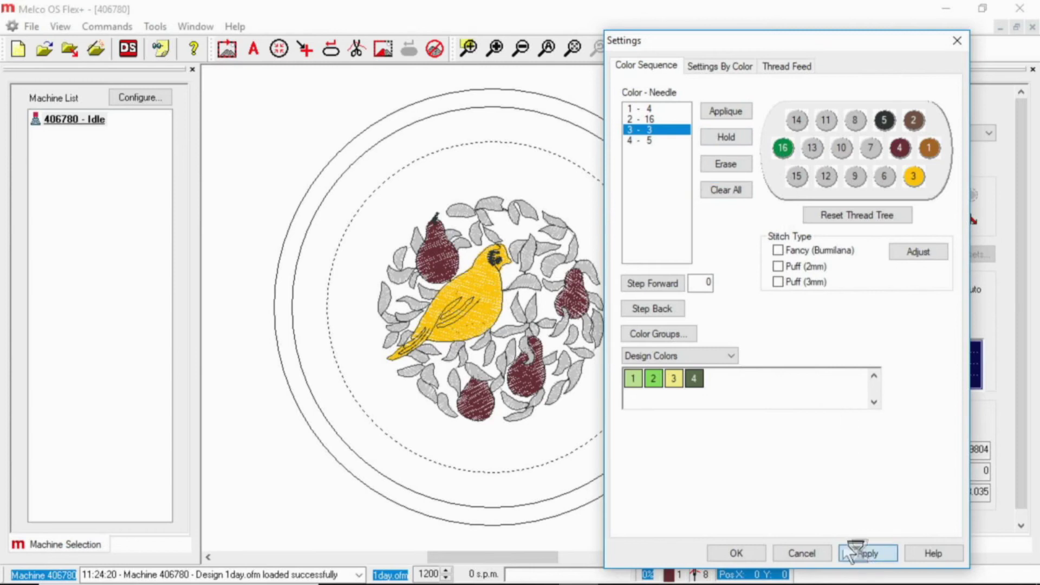
click(735, 552)
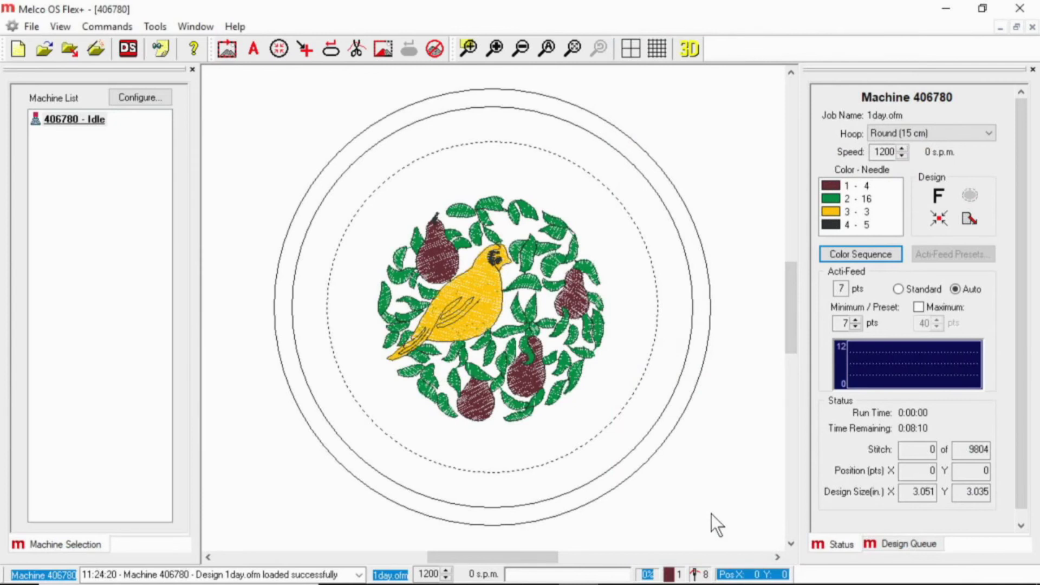
Drag design colour 2 onto needle 10, then reset the thread tree to clear all needle colours
click(851, 253)
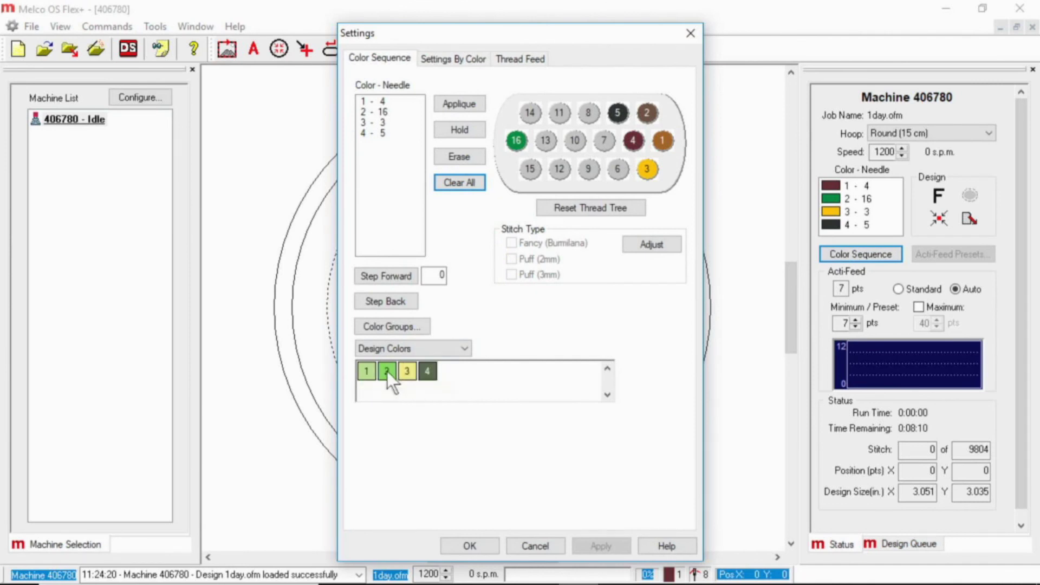
drag(387, 371, 579, 145)
click(580, 207)
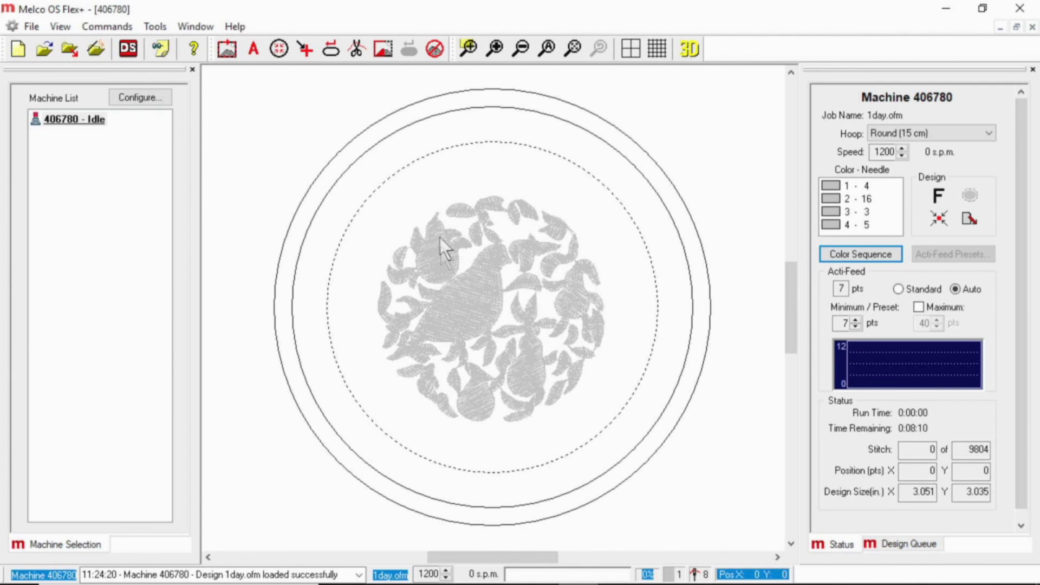
Enable Use Colors From Design in Settings so the pear tree shows its original greens and yellow
click(160, 27)
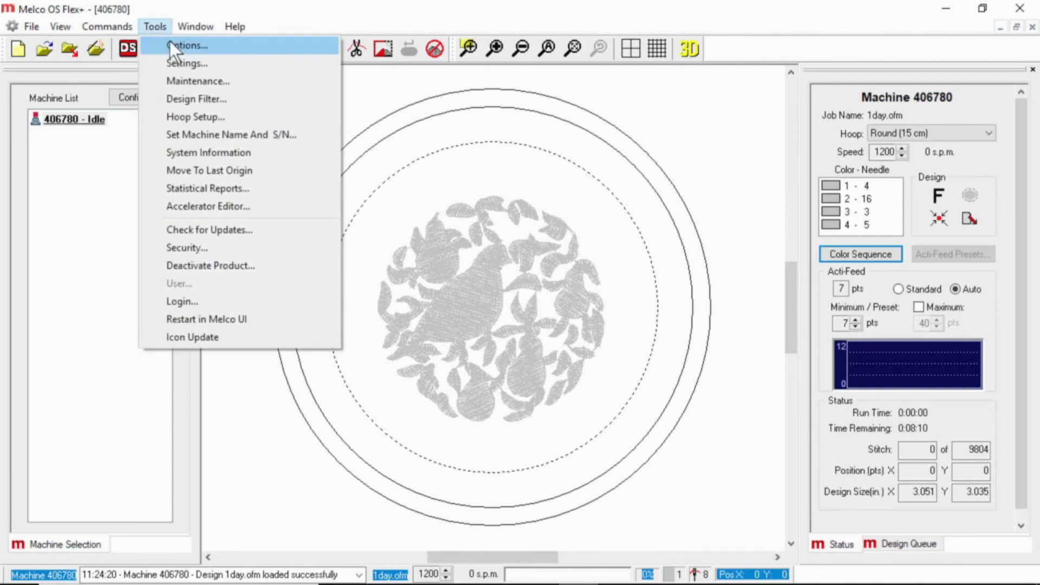
click(169, 63)
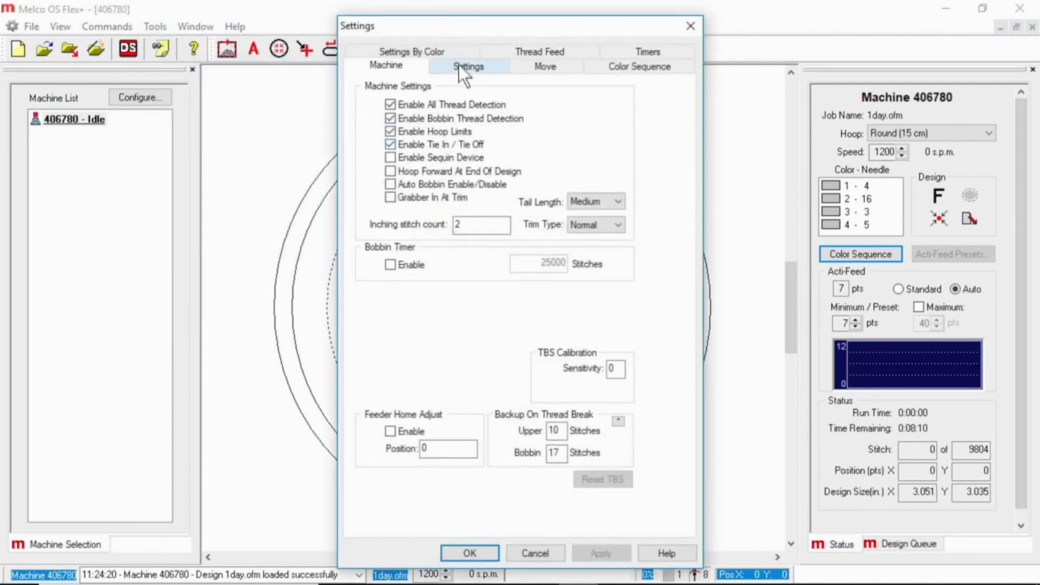
click(458, 64)
click(390, 119)
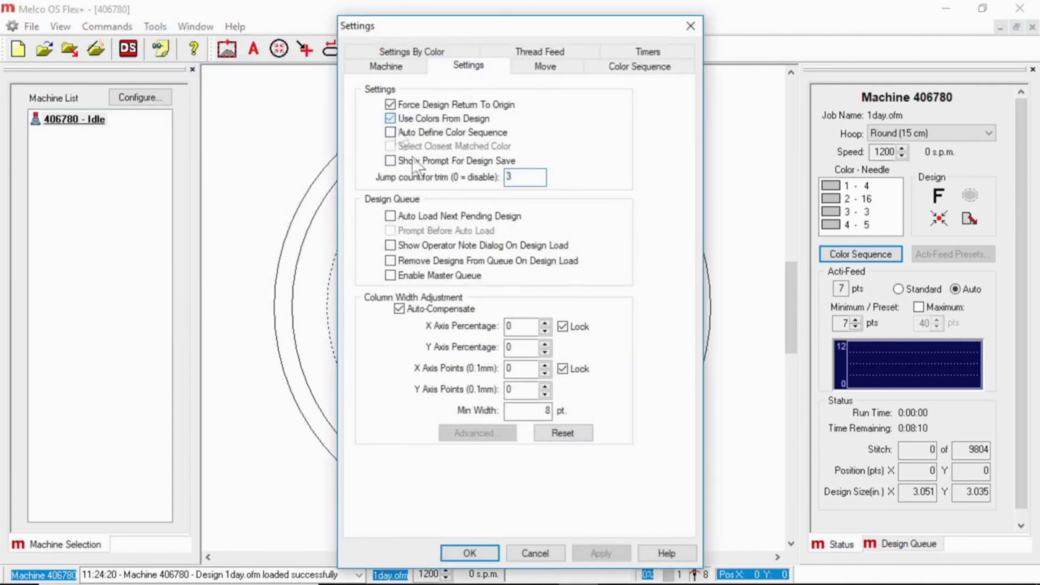
click(607, 553)
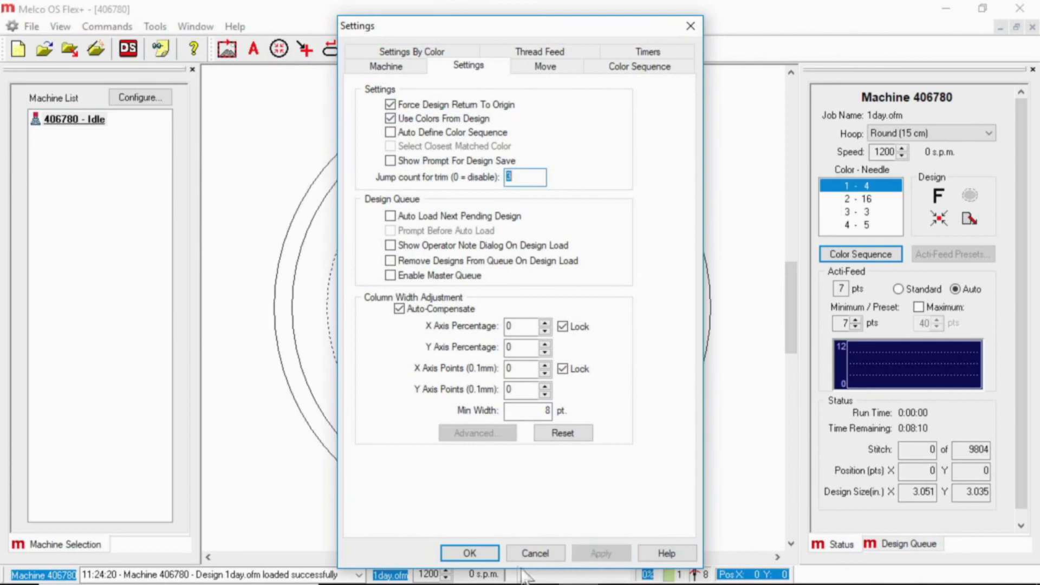
click(476, 553)
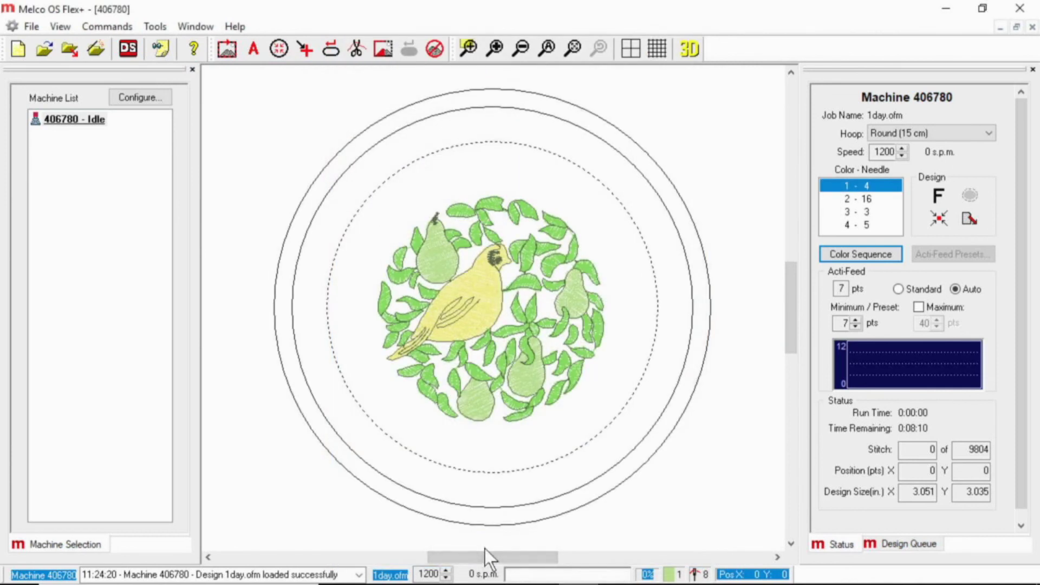